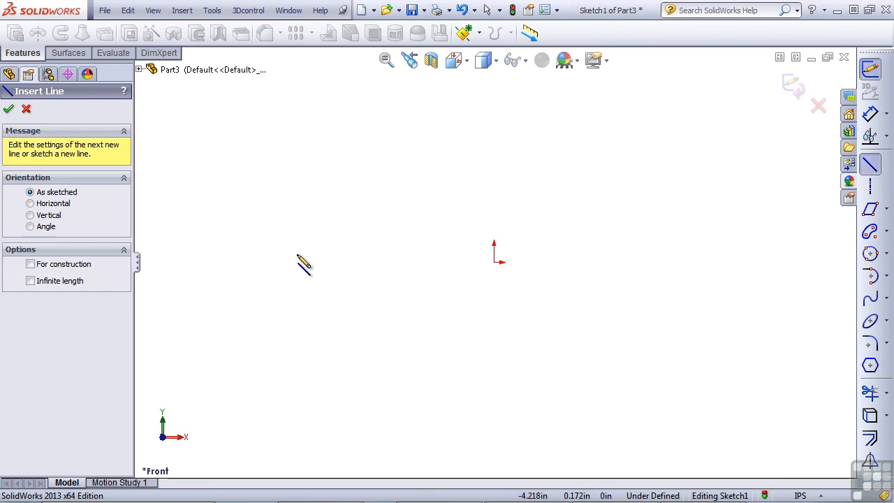
Step: Sketch two crossing lines about 2.5 and 2.4 in long, and two unconnected converging lines about 2.2 and 2.7 in long near the origin
mouse_move(246, 315)
left_mouse_down()
mouse_move(302, 214)
mouse_move(310, 280)
mouse_move(335, 299)
left_mouse_up()
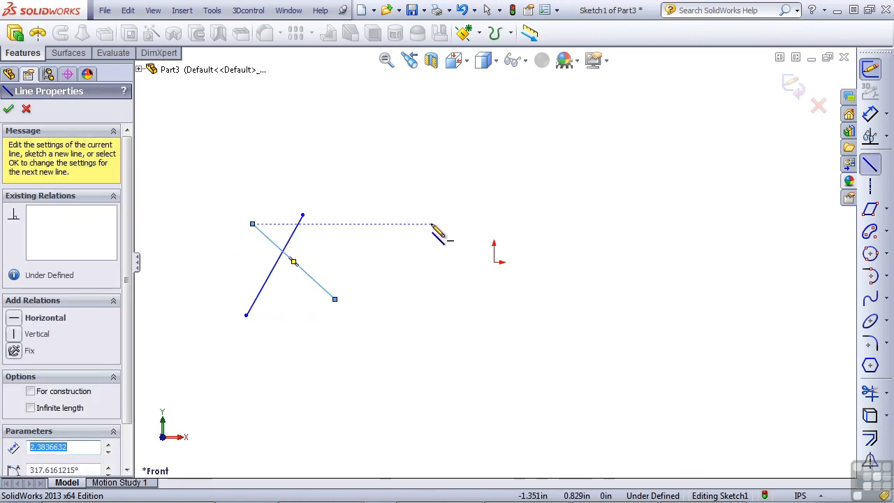
left_click_drag(480, 189, 436, 277)
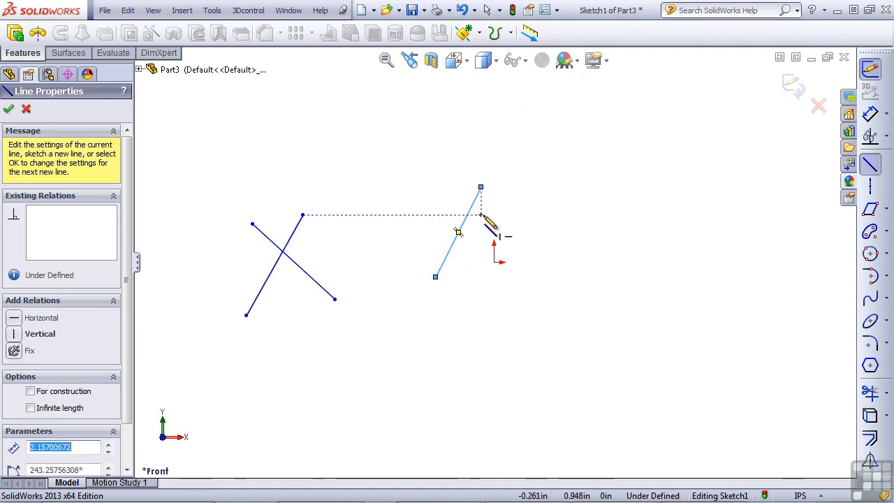
left_click_drag(508, 187, 591, 283)
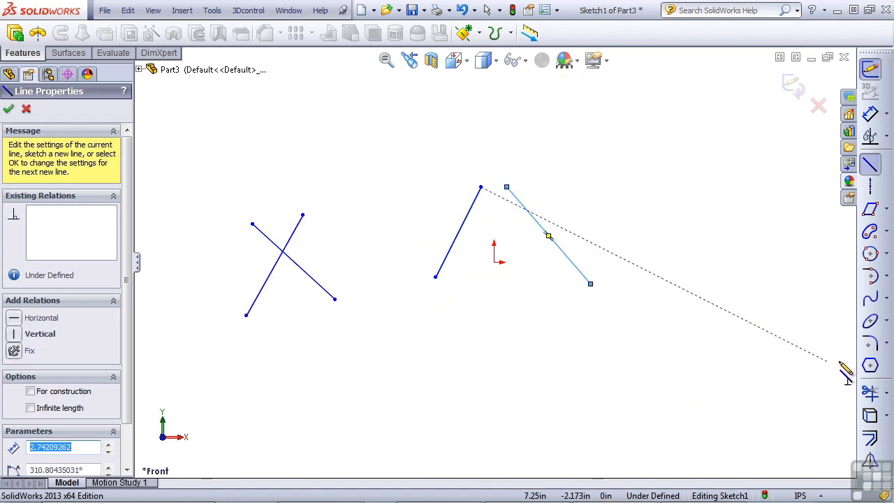
Step: Apply a 0.1 in sketch fillet to the crossing lines, keeping their upper portions as a V
left_click(875, 343)
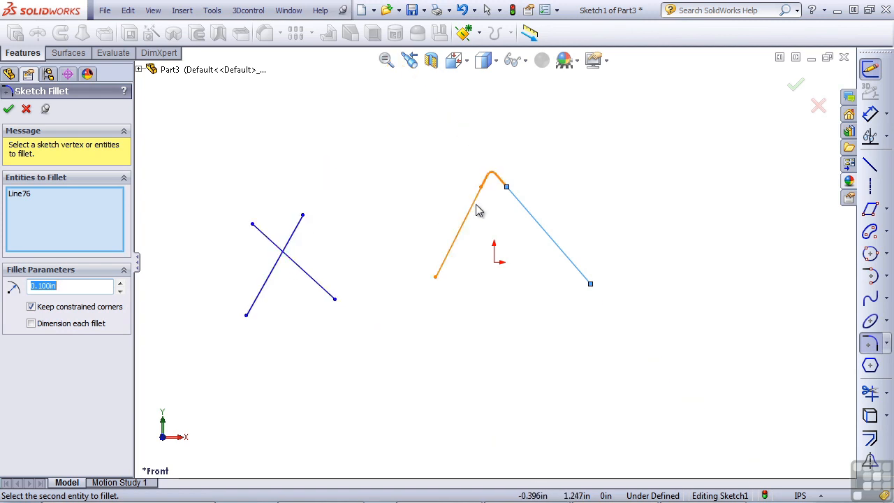
right_click(65, 245)
left_click(93, 250)
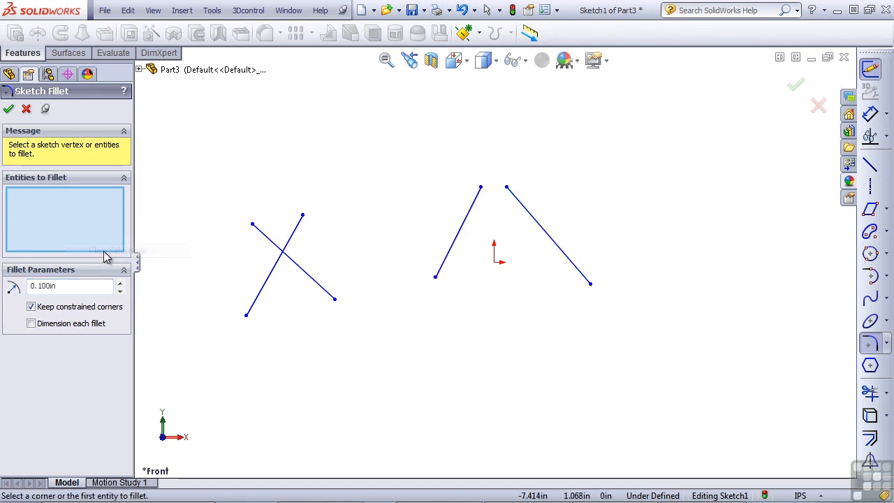
left_click(274, 272)
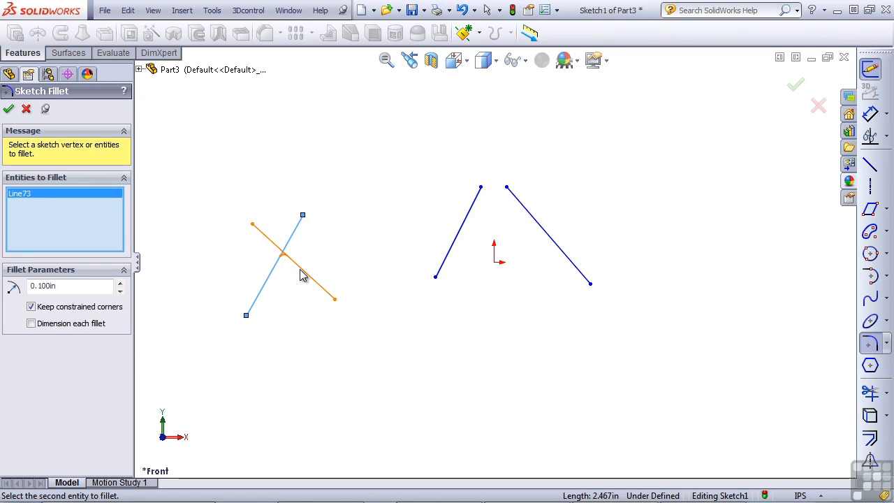
left_click(301, 274)
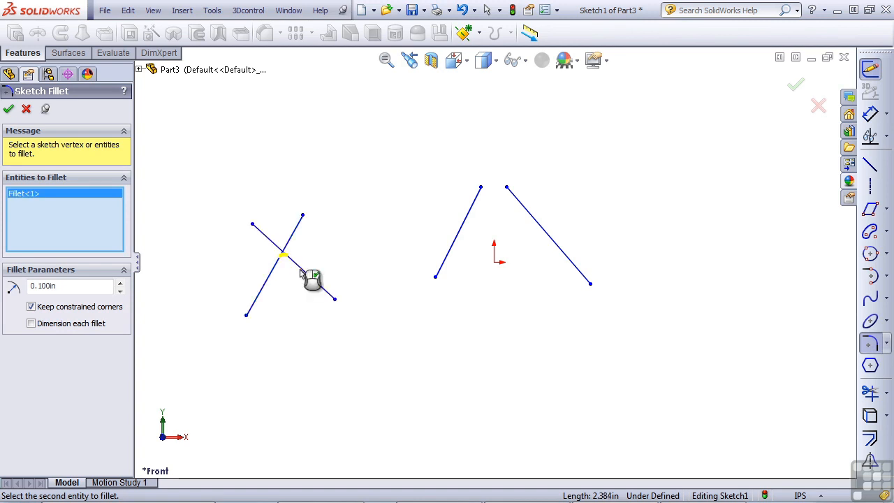
left_click(283, 243)
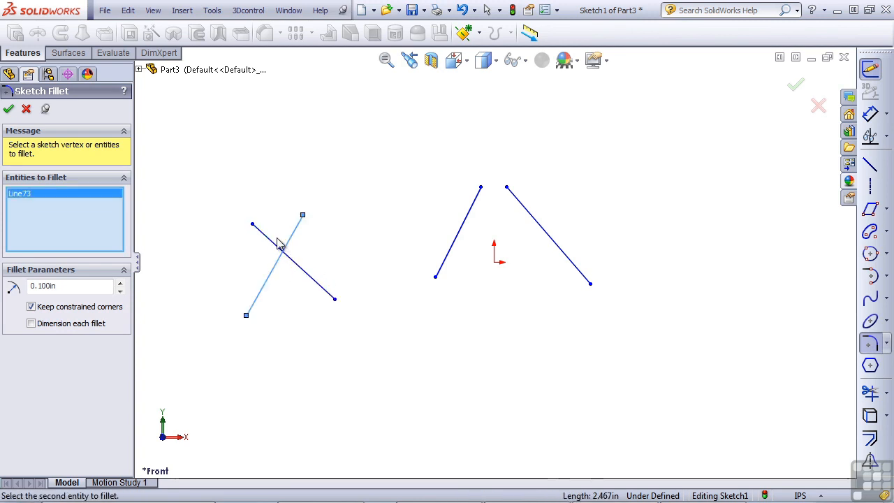
left_click(271, 247)
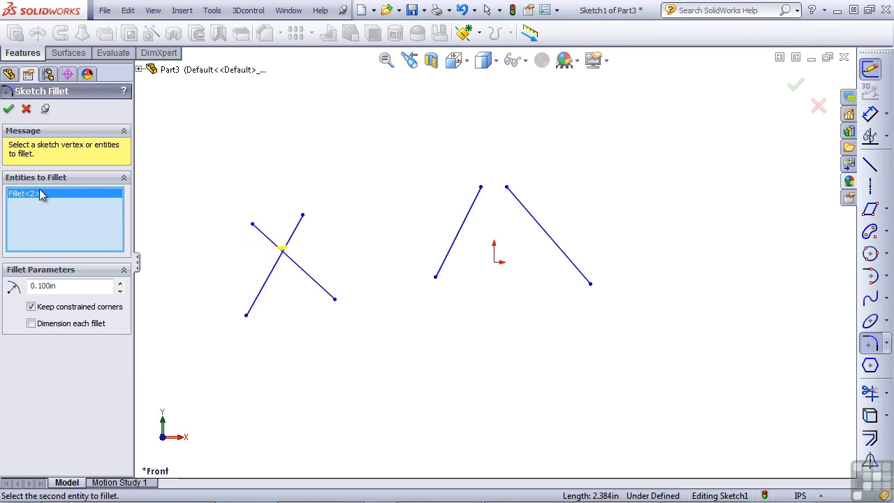
left_click(10, 110)
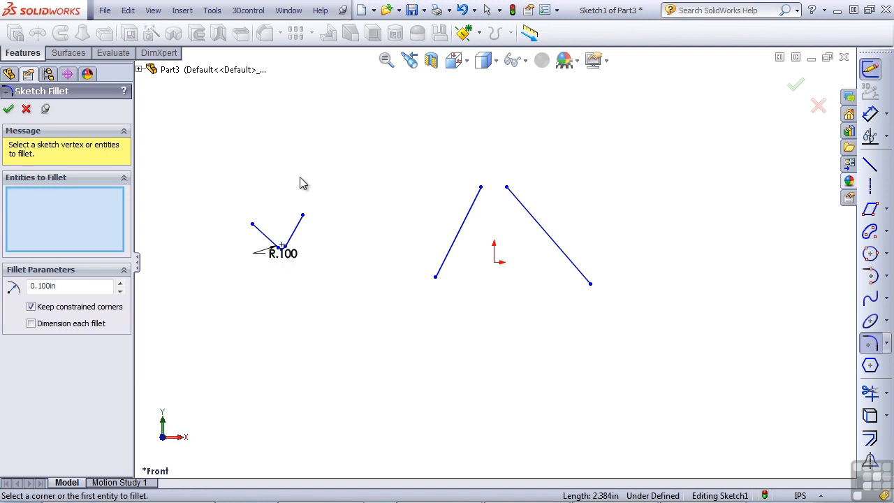
Step: Sketch a slanted parallelogram about 4 in by 2.1 in below the two unconnected lines
left_click(870, 209)
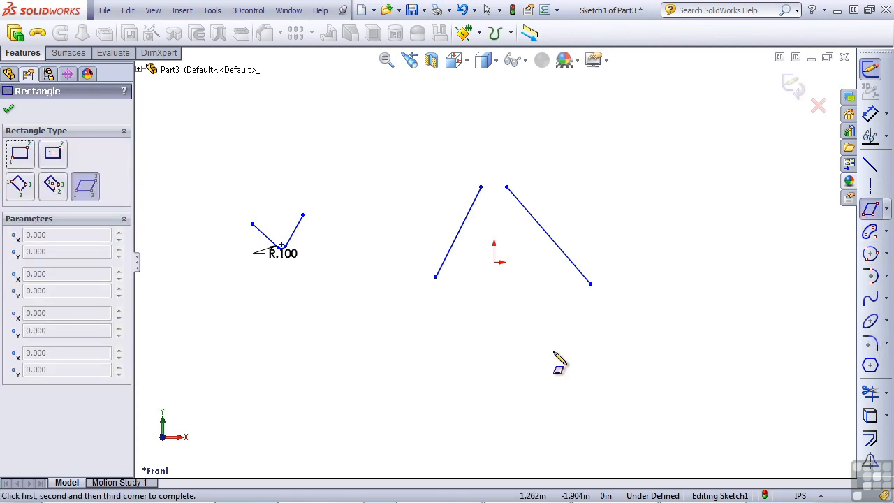
left_click(418, 393)
left_click(604, 387)
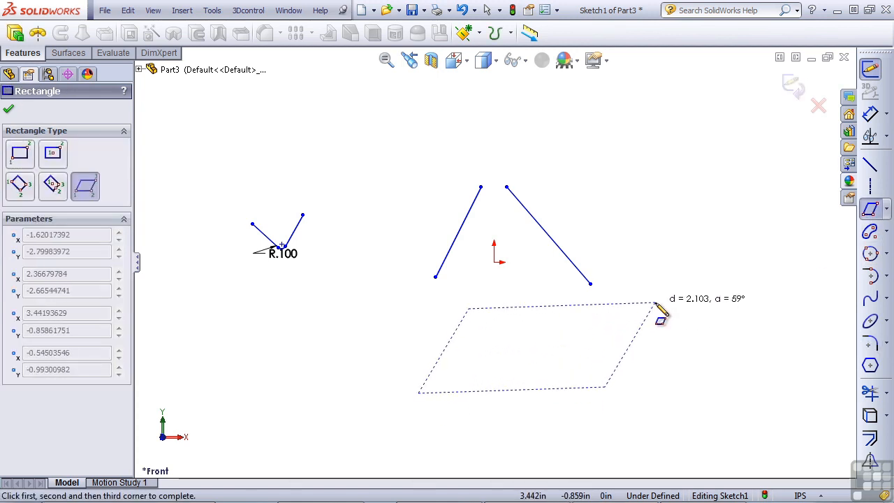
left_click(654, 302)
key("Escape")
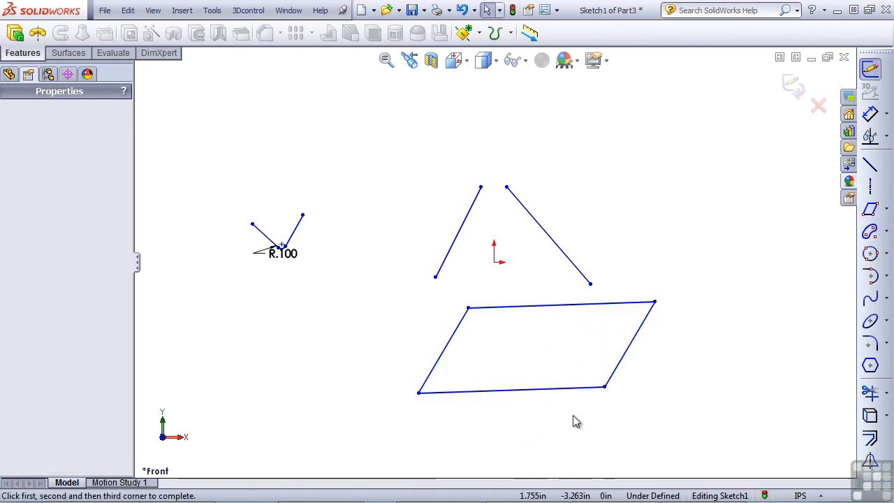
Step: Round all four corners of the parallelogram with a 0.7 in sketch fillet
left_click(870, 341)
left_click(655, 306)
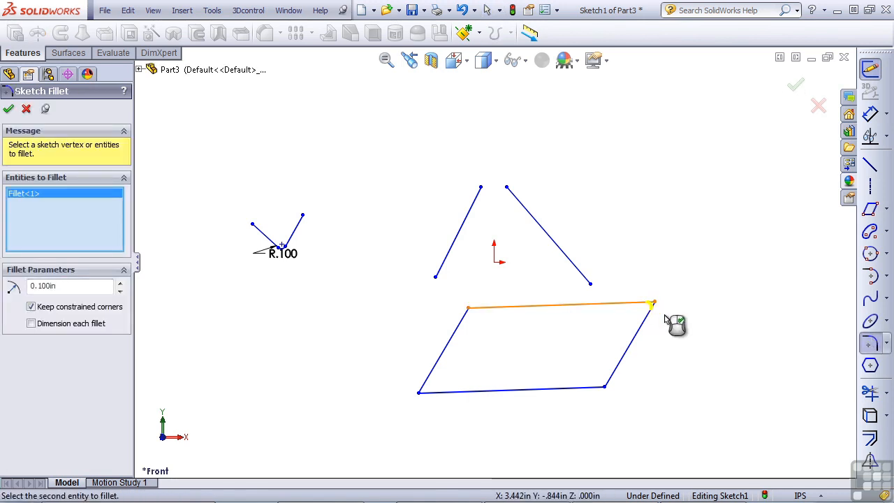
left_click(418, 393)
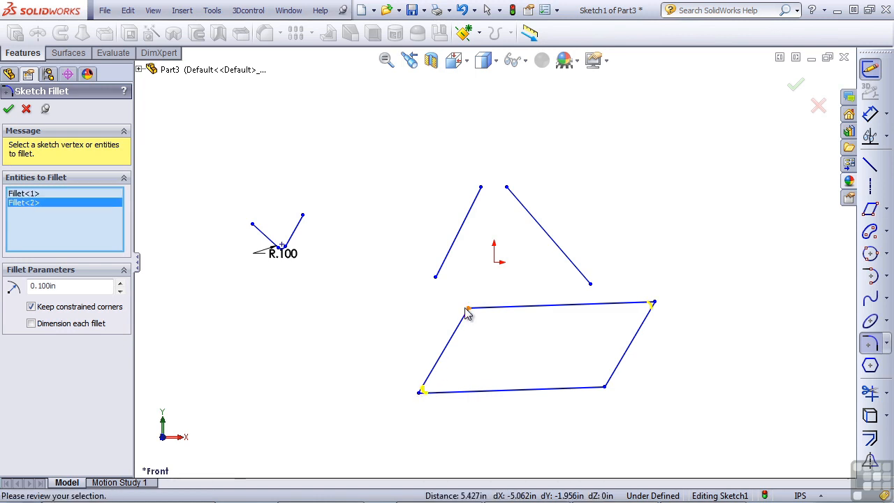
left_click(469, 312)
left_click(604, 387)
left_click(124, 284)
left_click(123, 284)
left_click(123, 284)
left_click(124, 284)
left_click(124, 284)
left_click(124, 284)
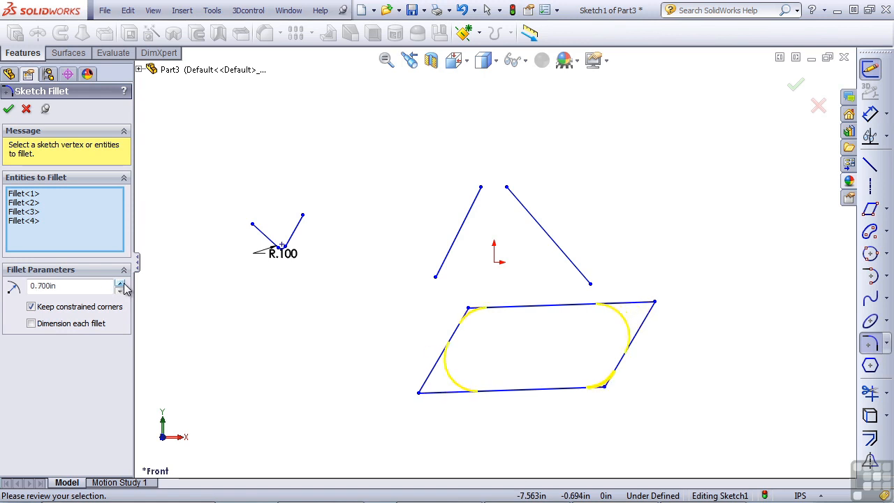
left_click(9, 112)
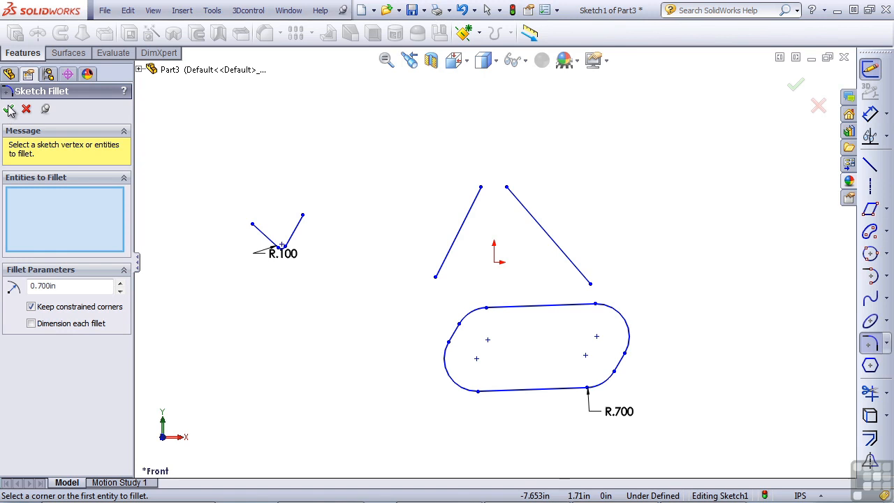
left_click(8, 112)
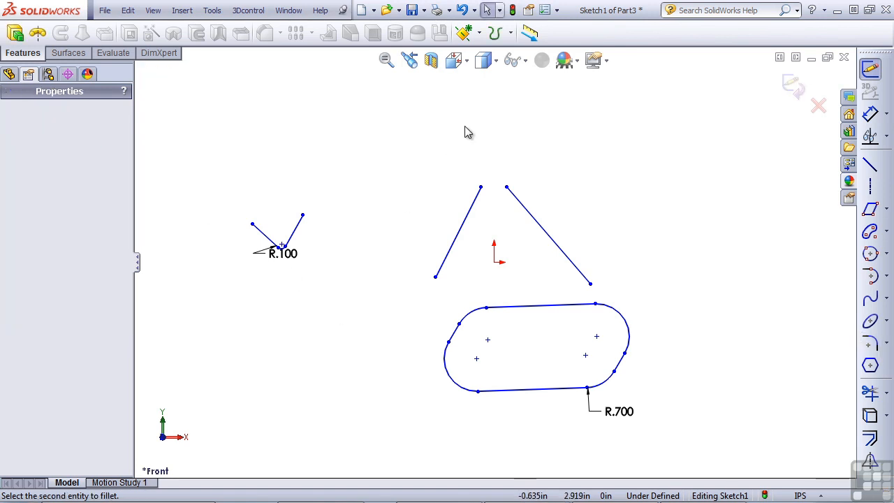
Step: Turn on the display of sketch relations and examine the relations on the parallelogram's filleted corners
left_click(527, 62)
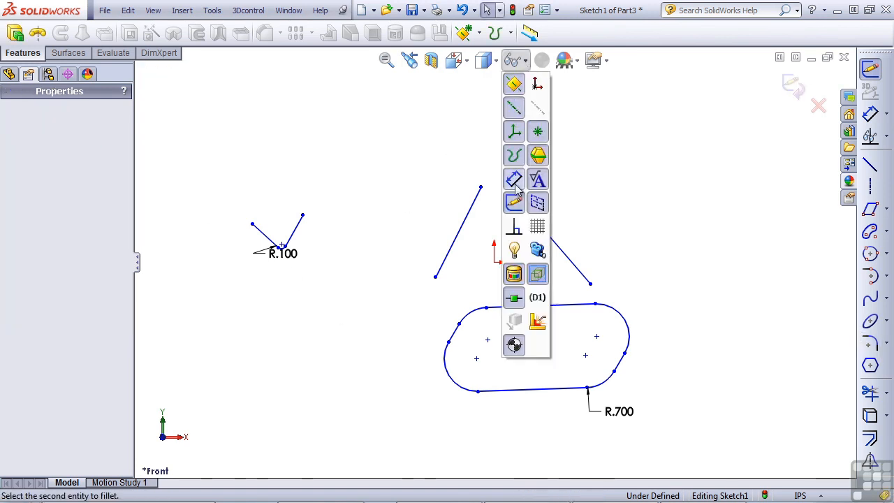
left_click(514, 229)
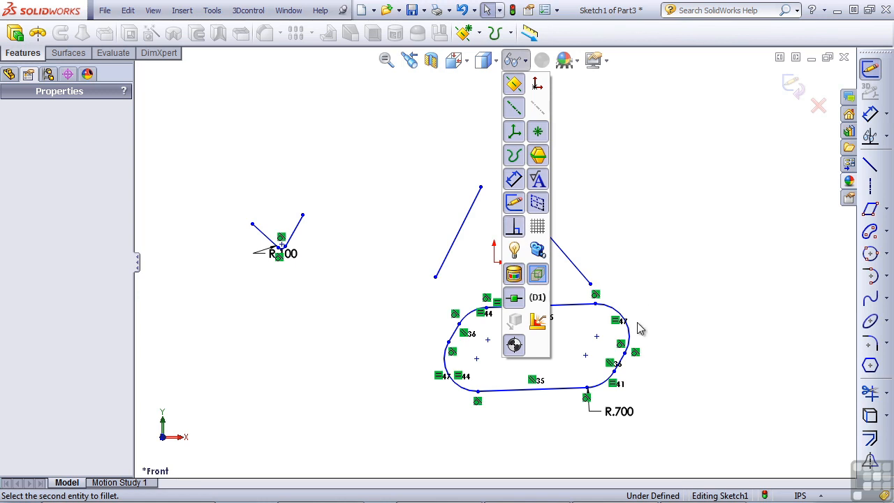
left_click(617, 312)
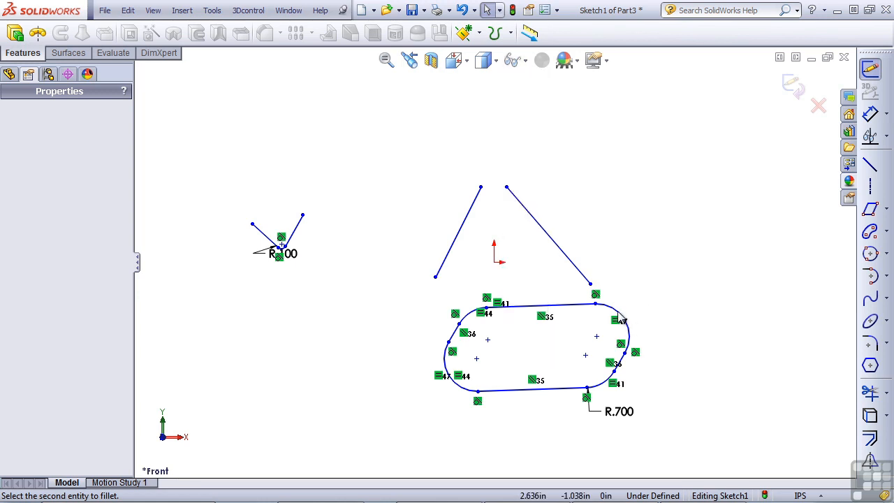
left_click(617, 312)
left_click(615, 324)
left_click(614, 384)
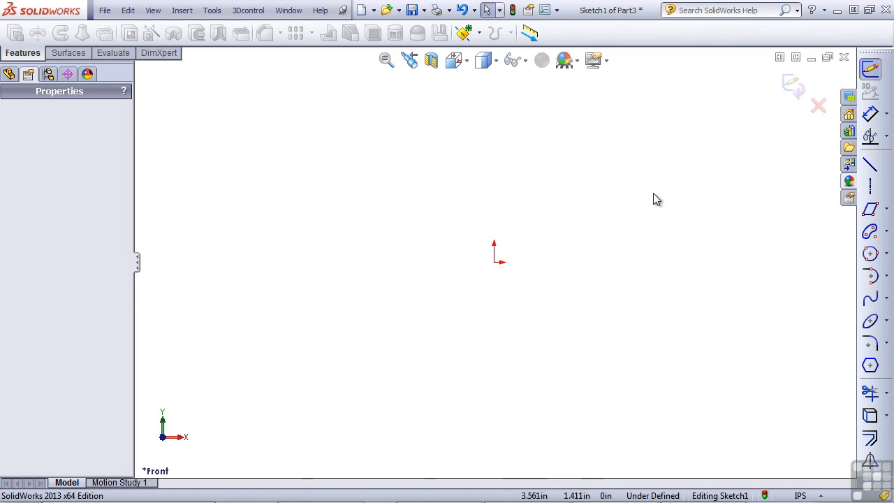
Step: Sketch a six-sided polygon with an inscribed circle about 2.25 in across, above and to the right of the origin
left_click(886, 349)
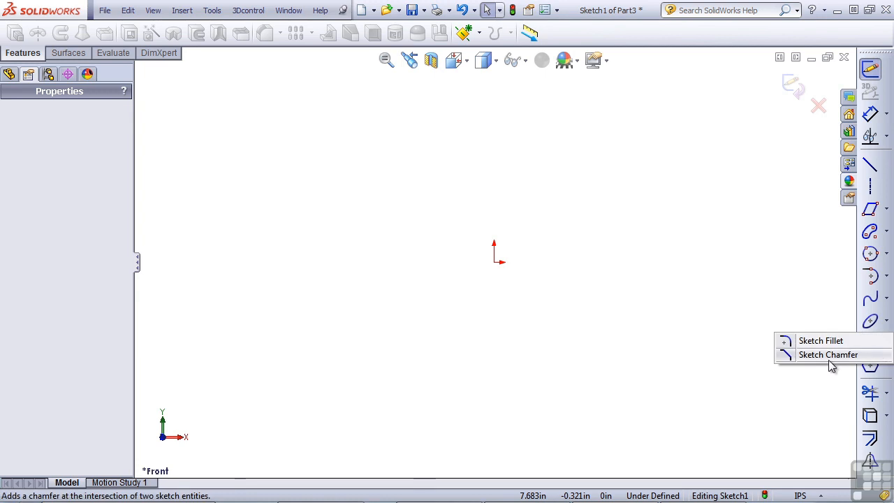
left_click(870, 365)
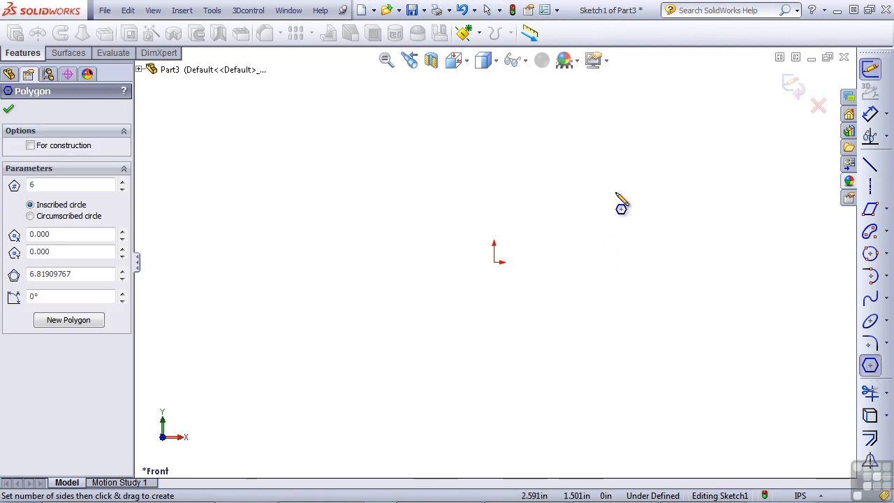
left_click_drag(615, 193, 648, 250)
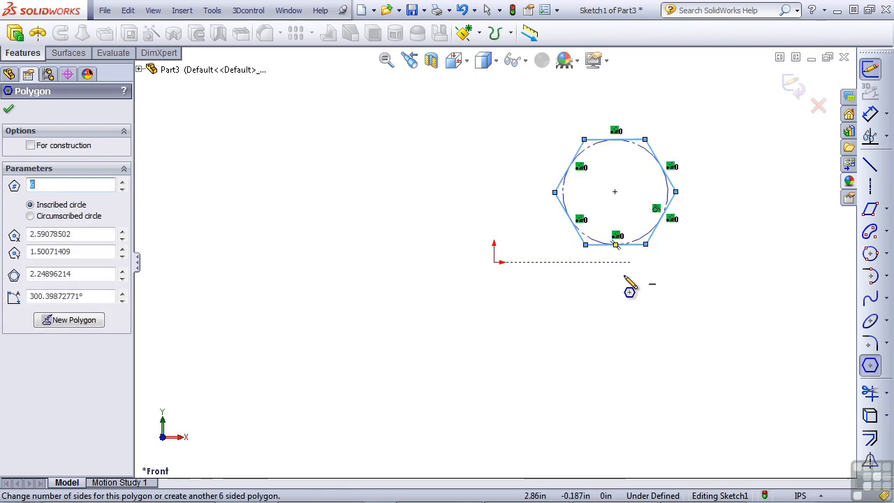
Step: Try 9 sides for the polygon and return it to 6 sides
left_click(123, 182)
left_click(123, 182)
left_click(123, 182)
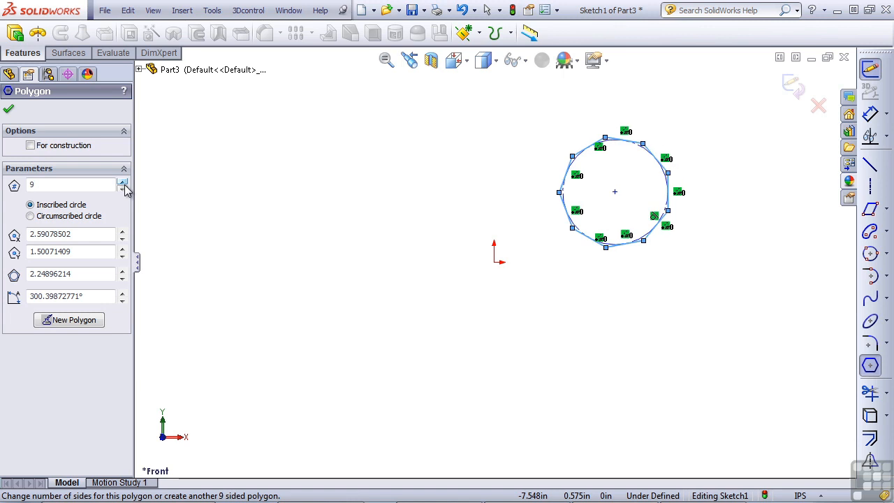
left_click(123, 189)
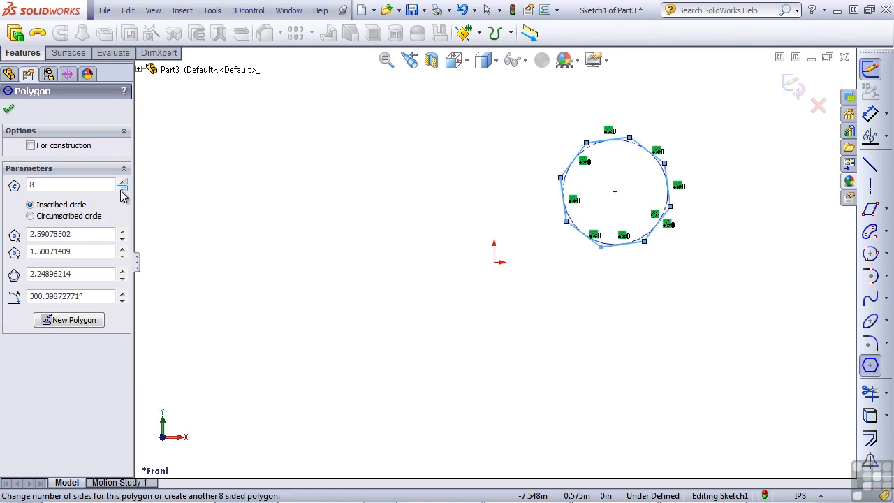
left_click(122, 190)
left_click(122, 190)
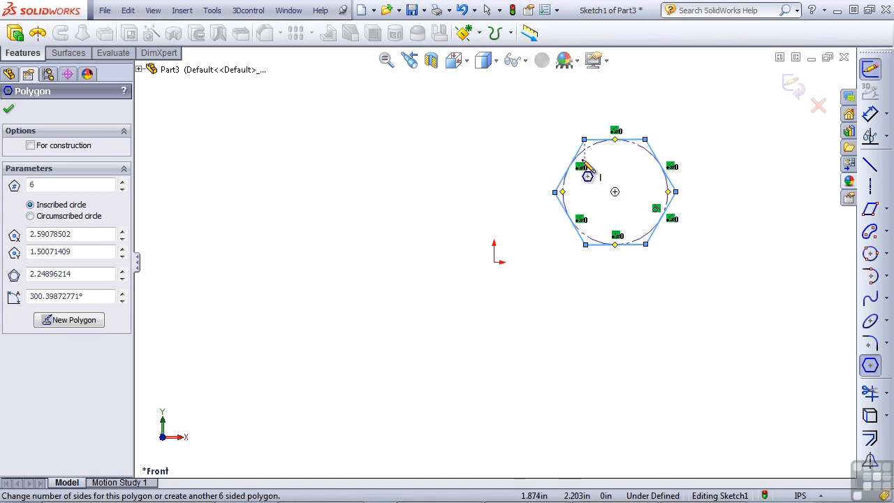
Step: Switch the hexagon to the circumscribed circle option and finish the polygon
left_click(31, 216)
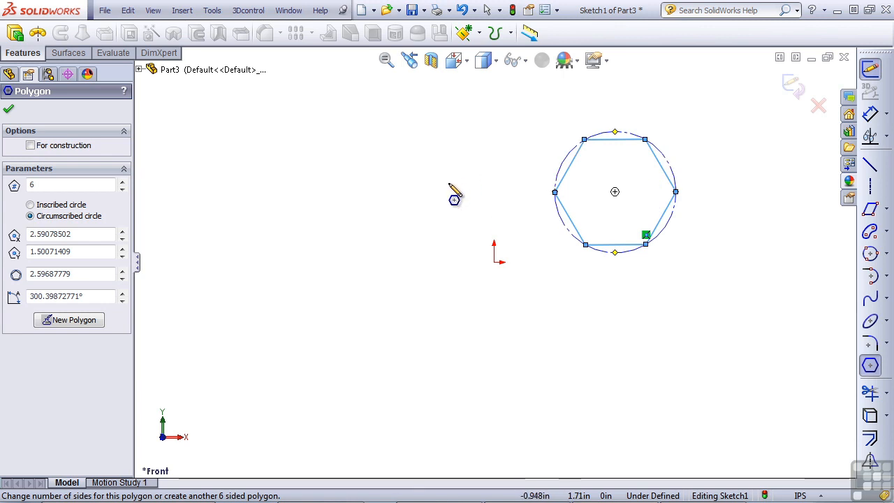
left_click(886, 393)
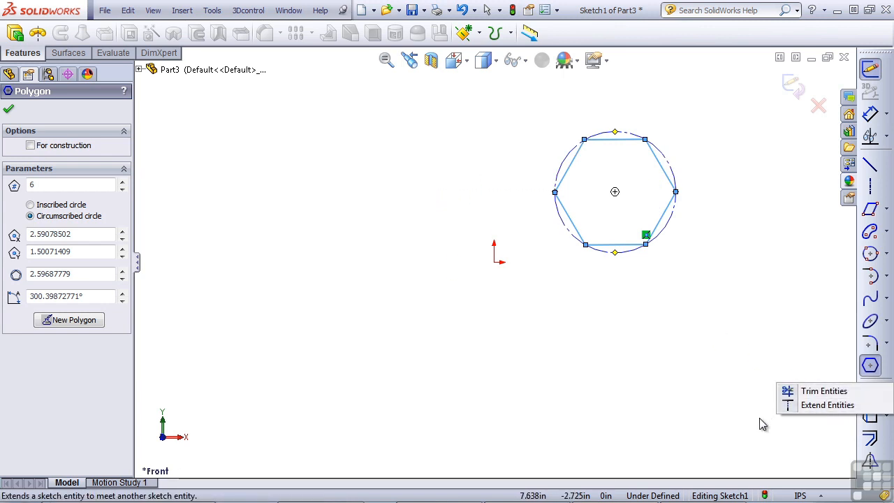
key("Escape")
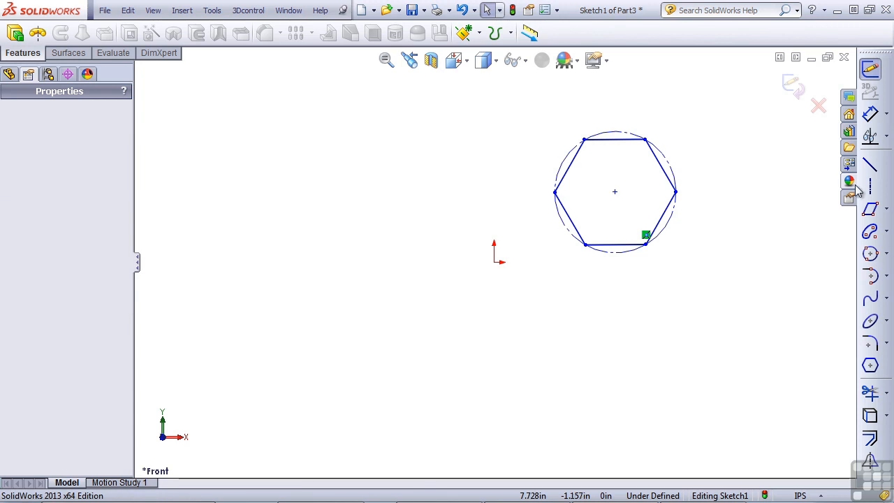
Step: Sketch two crossing lines to the left of the hexagon and a separate slanted line about 3.95 in long beside them
left_click(870, 164)
left_click(436, 154)
left_click_drag(303, 307, 298, 321)
left_click_drag(306, 192, 367, 357)
left_click_drag(412, 233, 567, 332)
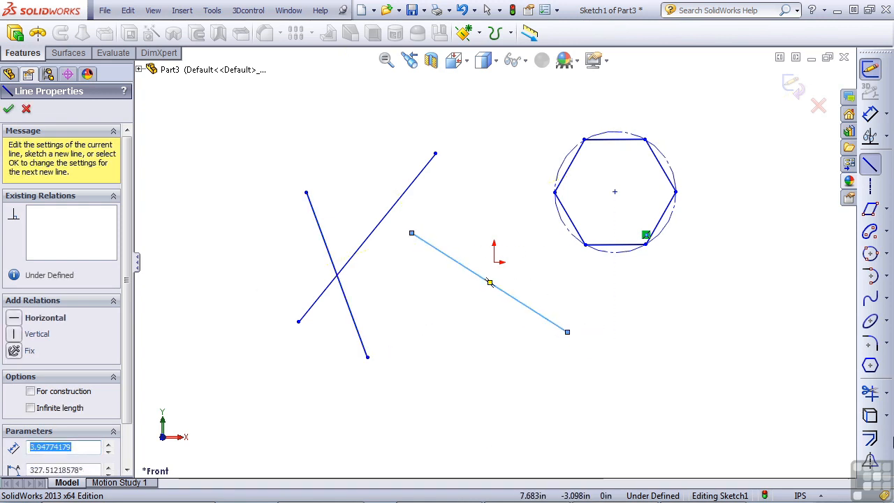
Step: Power trim both segments of the steeper crossing line, on either side of the intersection
left_click(872, 396)
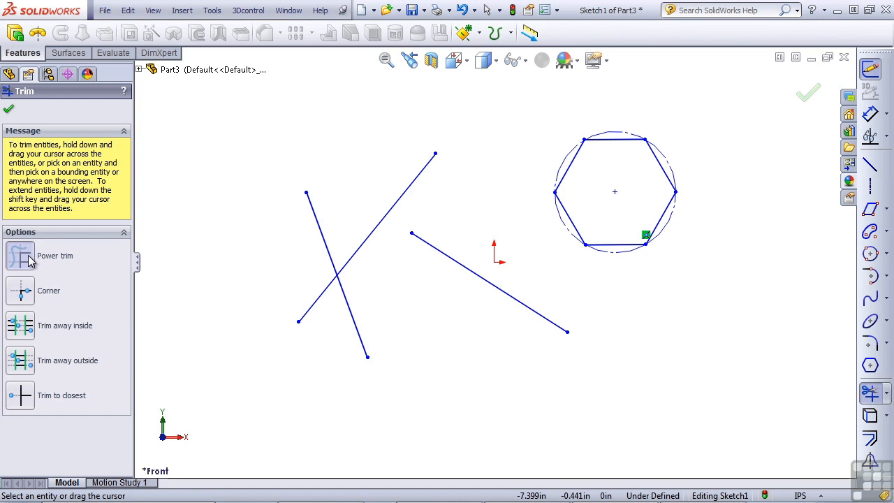
mouse_move(393, 322)
left_mouse_down()
mouse_move(275, 345)
mouse_move(255, 391)
left_mouse_up()
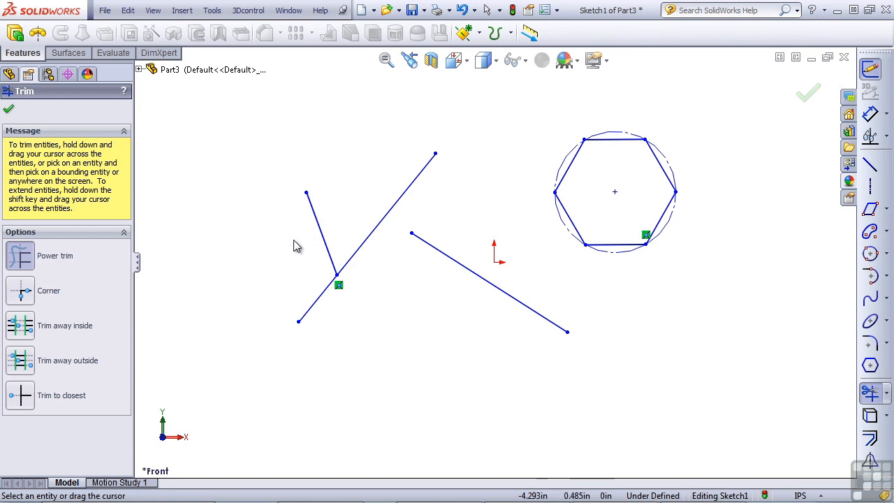
left_click_drag(293, 245, 332, 221)
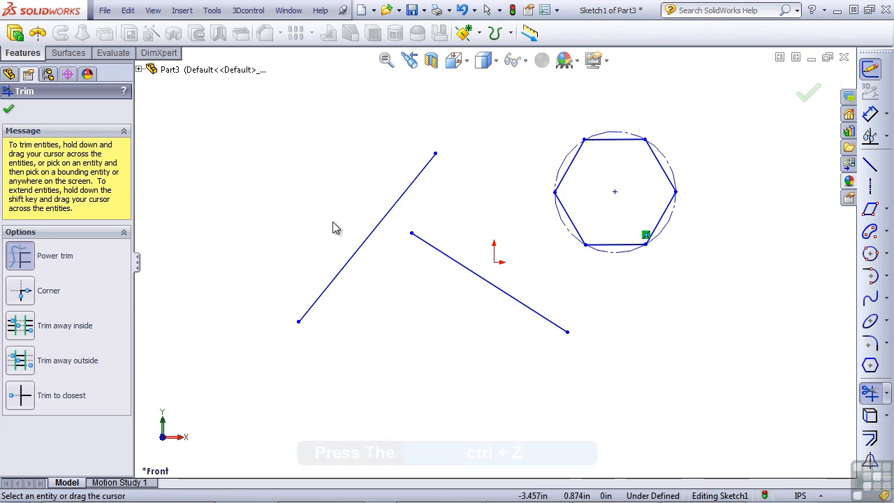
Step: Undo both power trims of the steeper crossing line
key("ctrl+z")
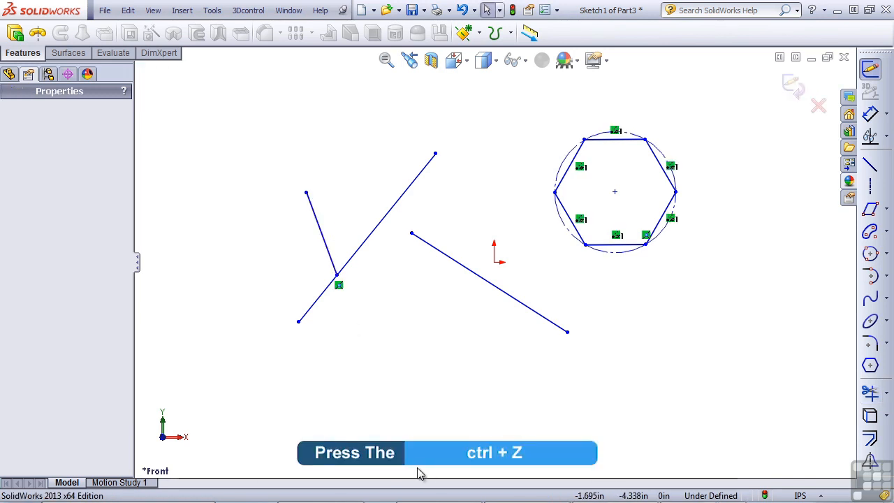
key("ctrl+z")
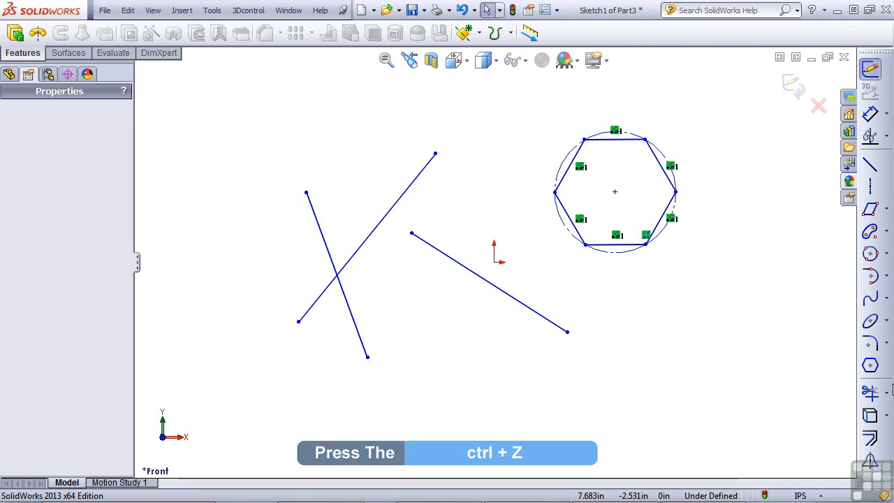
Step: Use Trim to closest to remove the lower ends of both crossing lines below their intersection
left_click(870, 392)
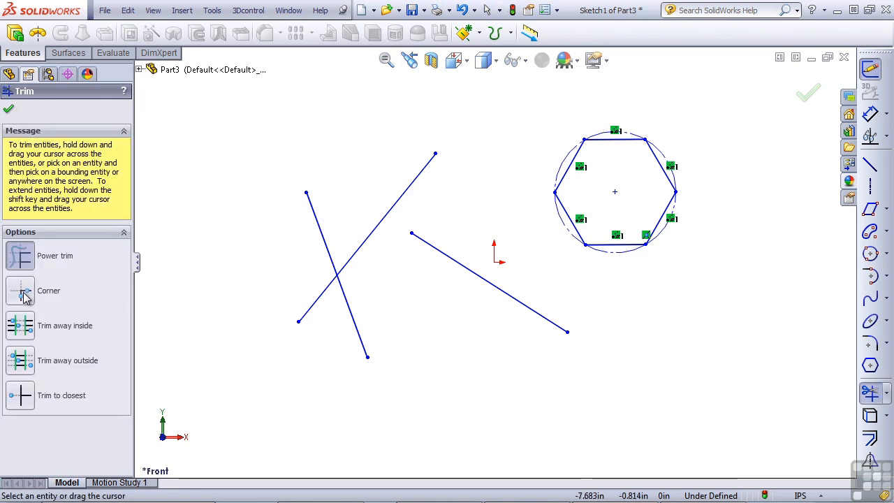
left_click(23, 397)
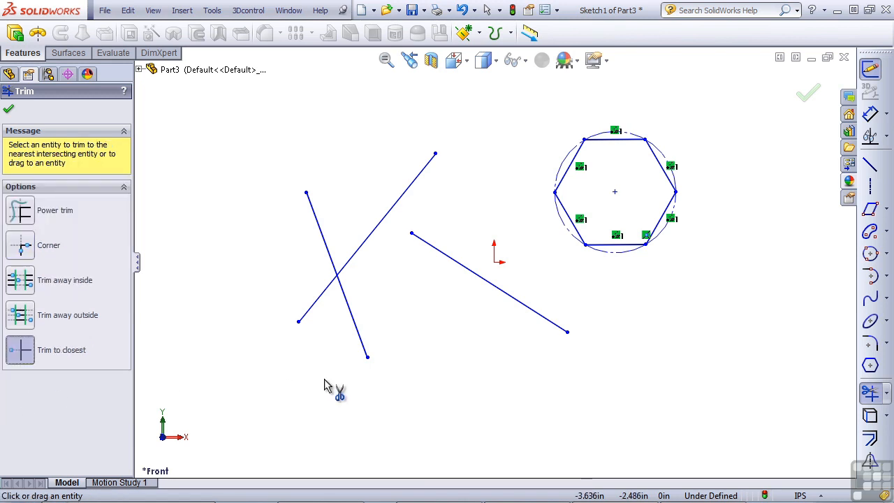
left_click(363, 344)
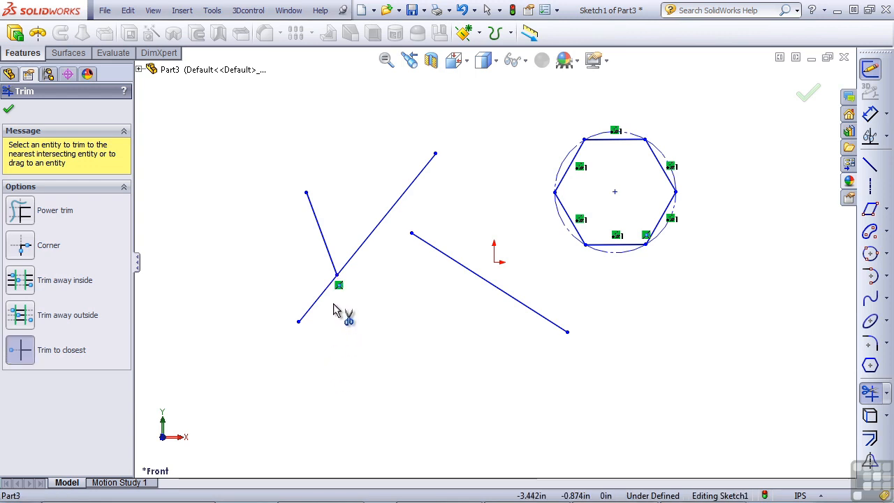
left_click(318, 310)
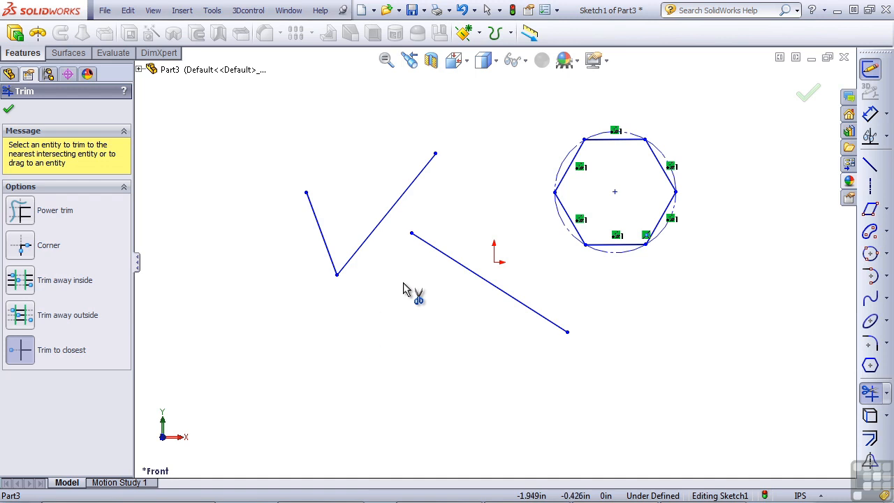
Step: Extend the separate slanted line to the longer crossing line and trim off that line's upper end beyond the junction
left_click_drag(418, 240, 384, 213)
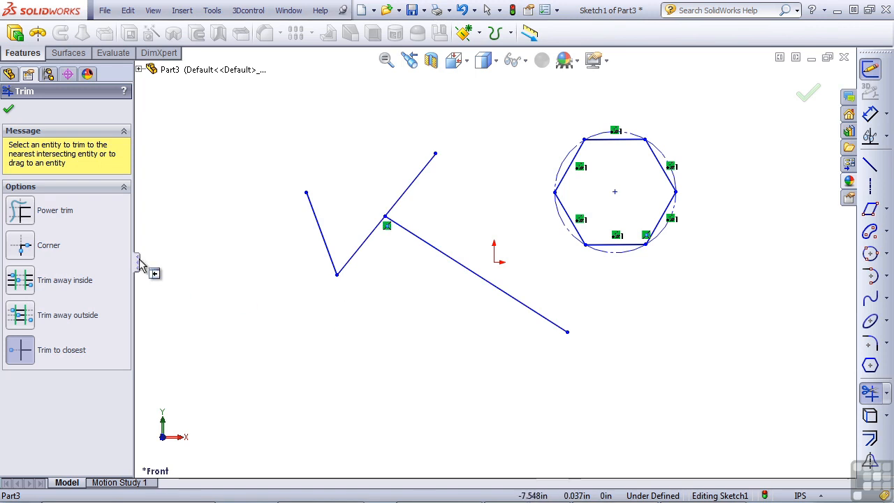
left_click(9, 109)
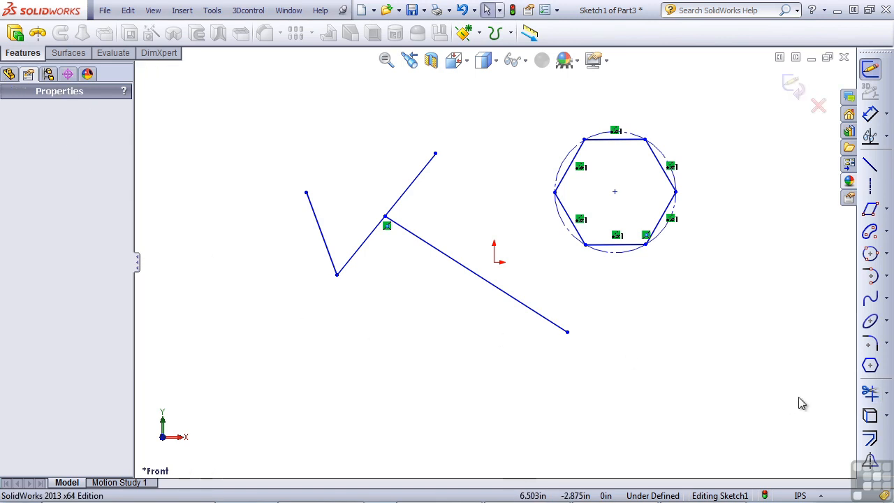
left_click(888, 395)
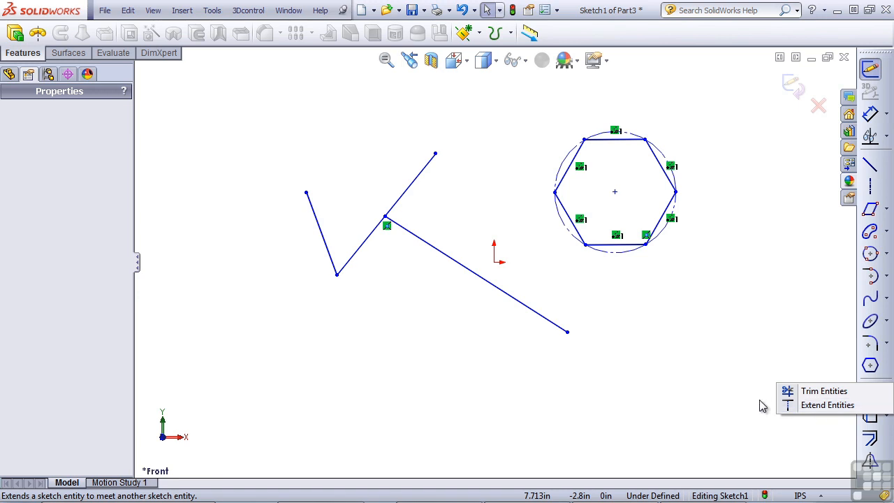
left_click(870, 395)
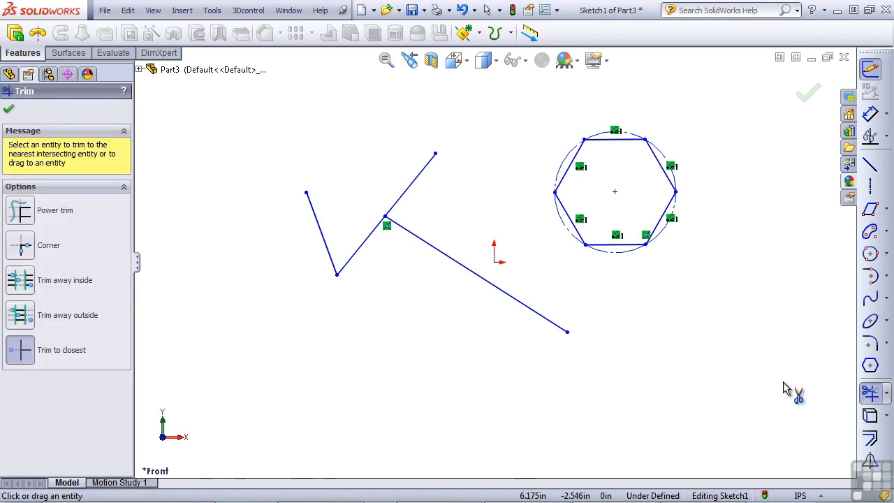
left_click(415, 179)
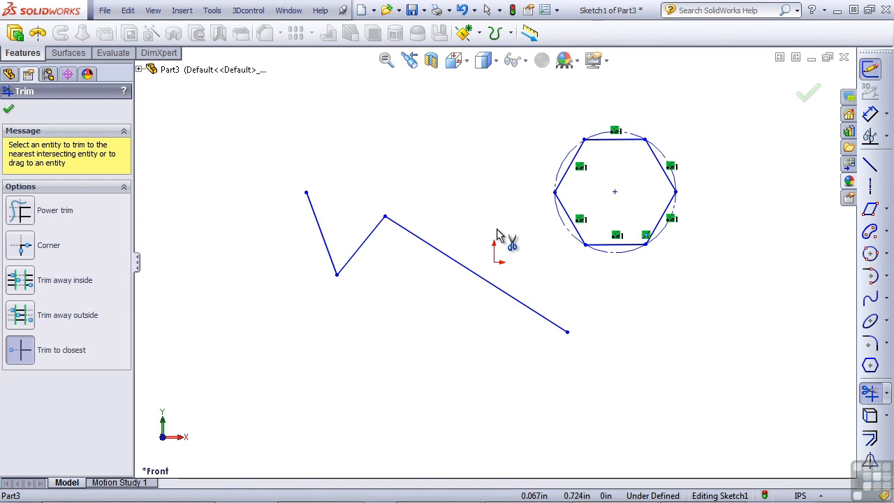
Step: Start an offset of the three connected lines and set the offset distance to 0.4 in
left_click(869, 438)
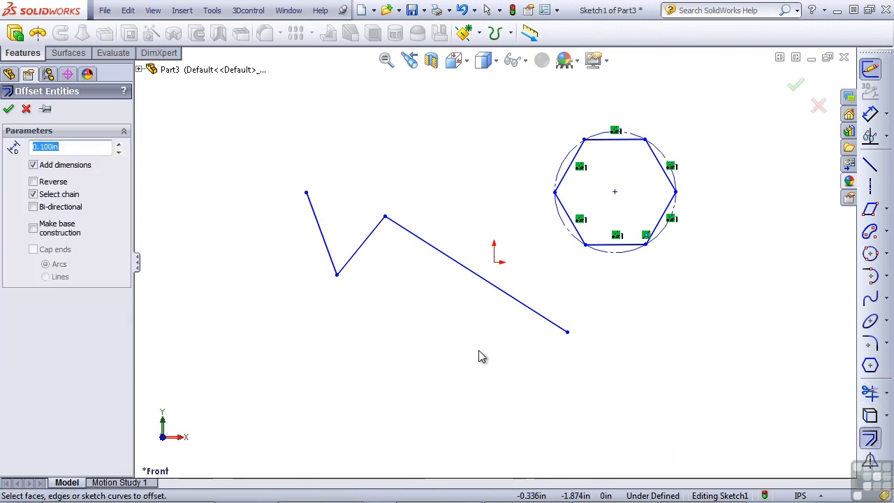
key("Escape")
left_click_drag(267, 160, 574, 414)
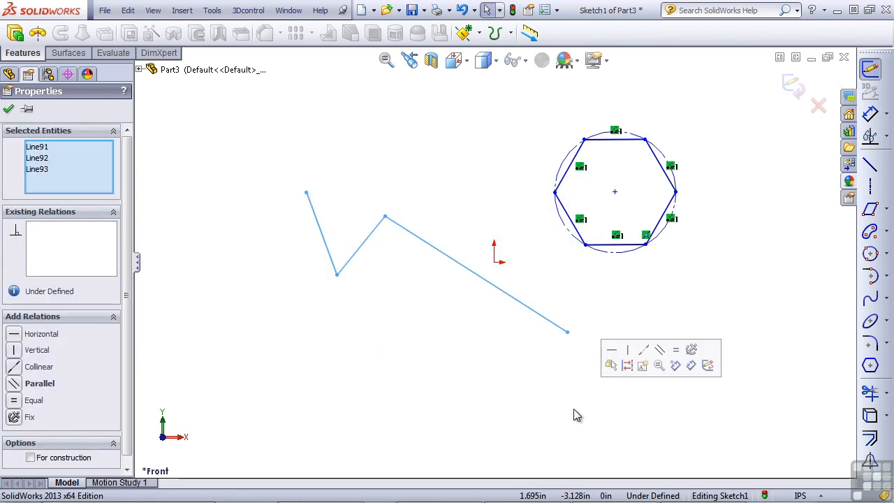
left_click(870, 440)
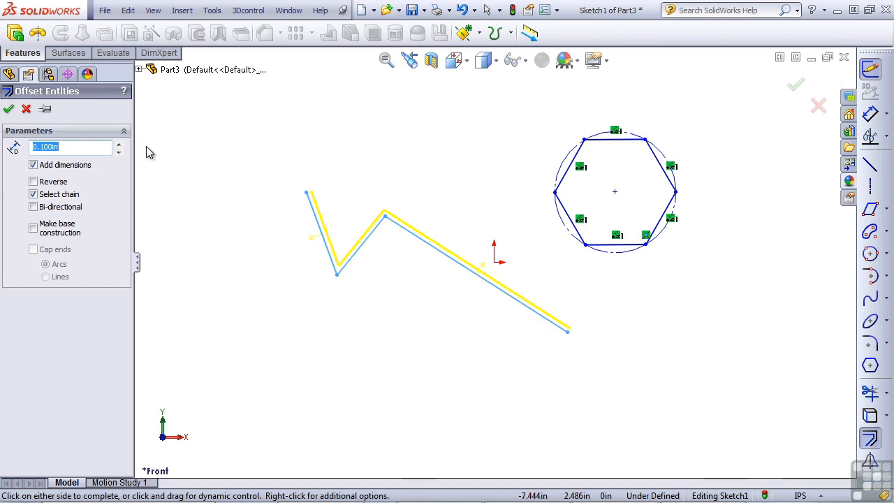
left_click(119, 145)
left_click(118, 146)
left_click(119, 146)
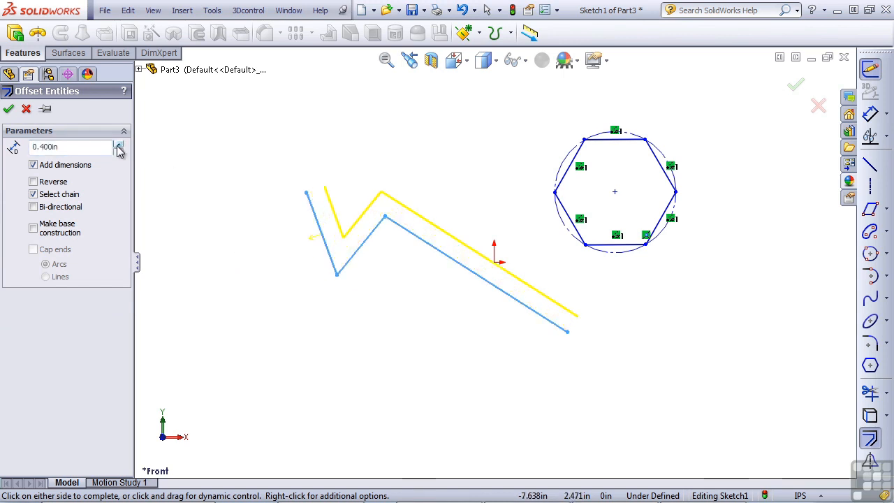
Step: Reverse the offset, make it bi-directional with its ends capped by lines, and apply it
left_click(34, 208)
left_click(34, 208)
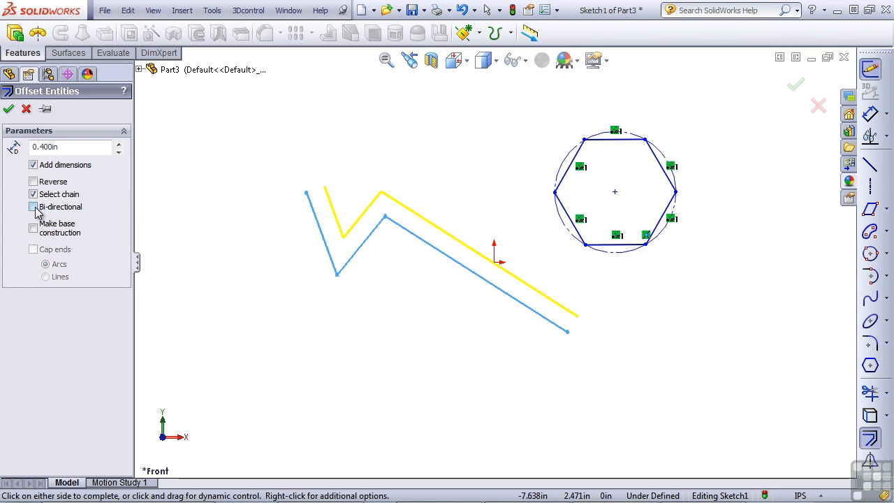
left_click(33, 182)
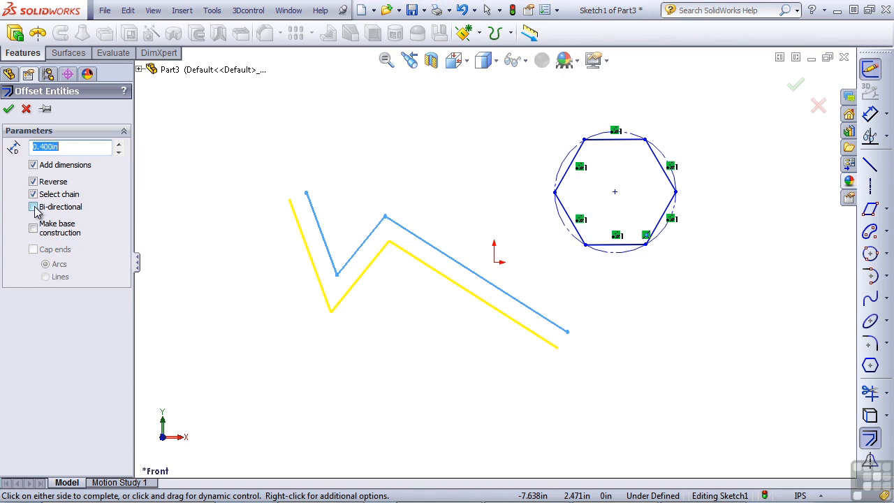
left_click(34, 207)
left_click(33, 251)
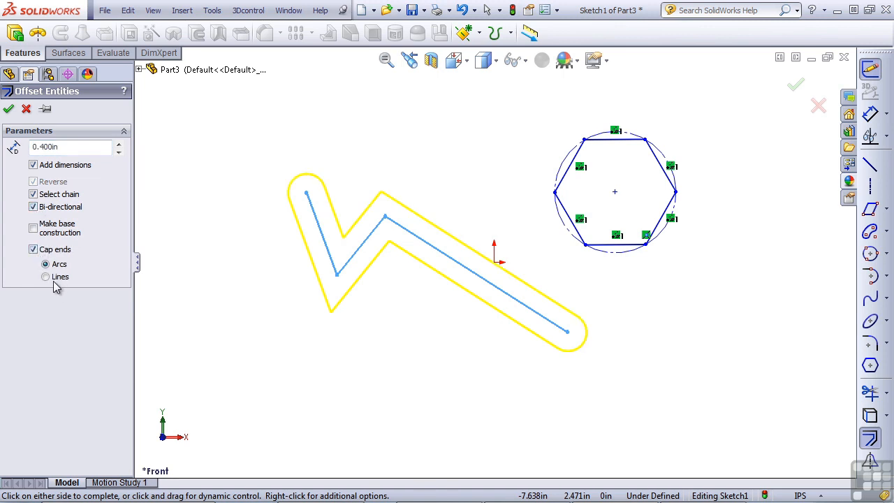
left_click(46, 277)
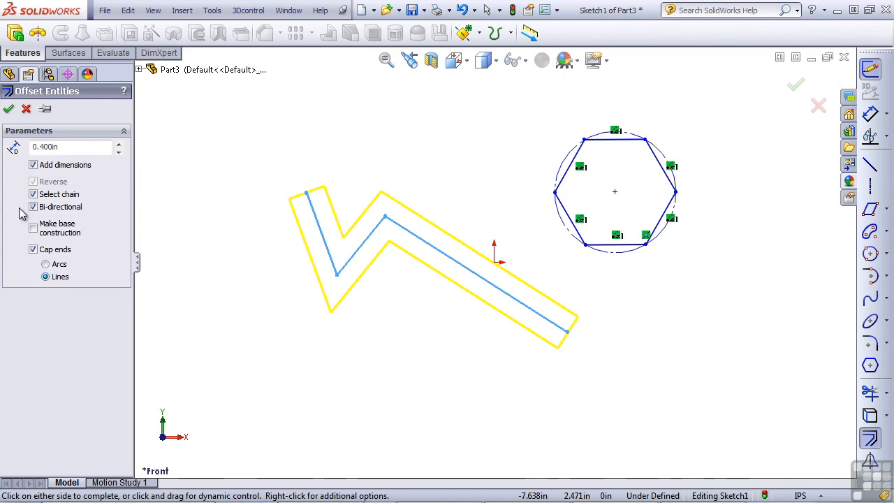
left_click(8, 109)
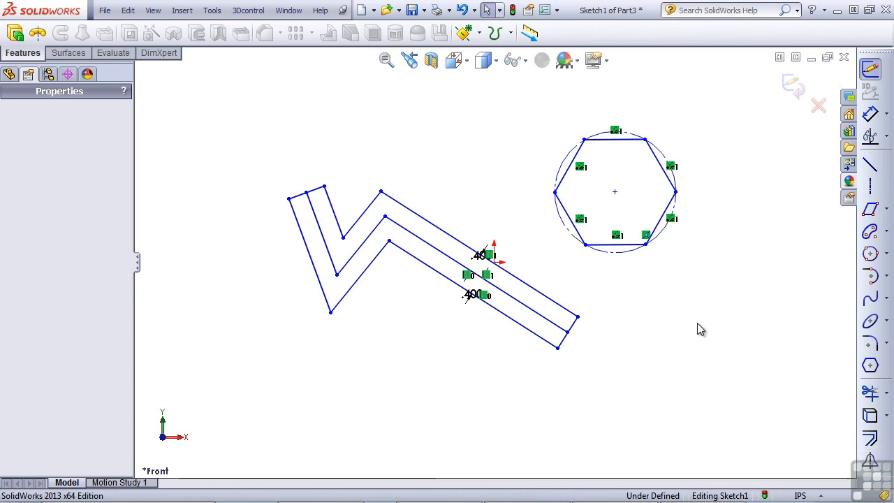
Step: Delete everything in the sketch and draw a vertical centerline about 3.08 in long upward from the origin
key("ctrl+a")
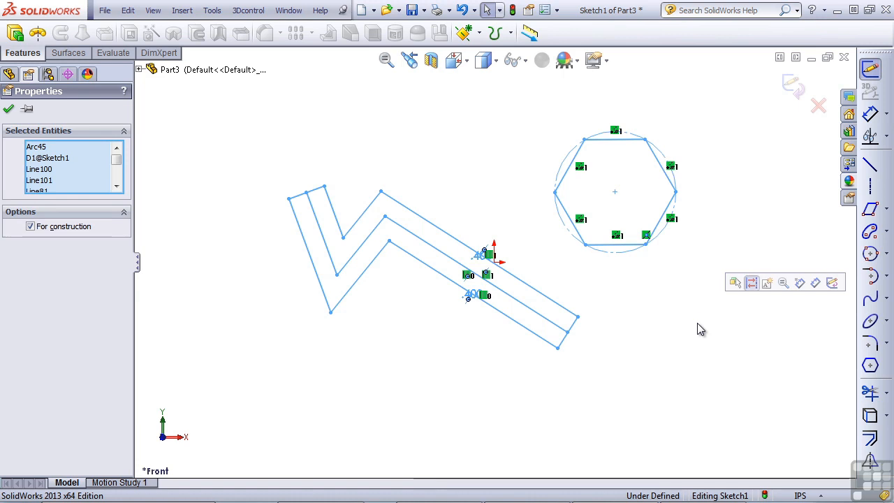
key("Delete")
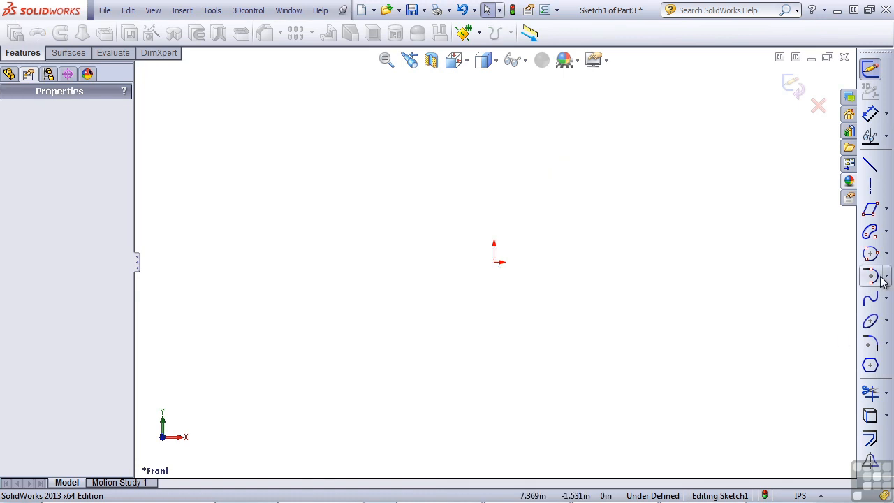
left_click(871, 186)
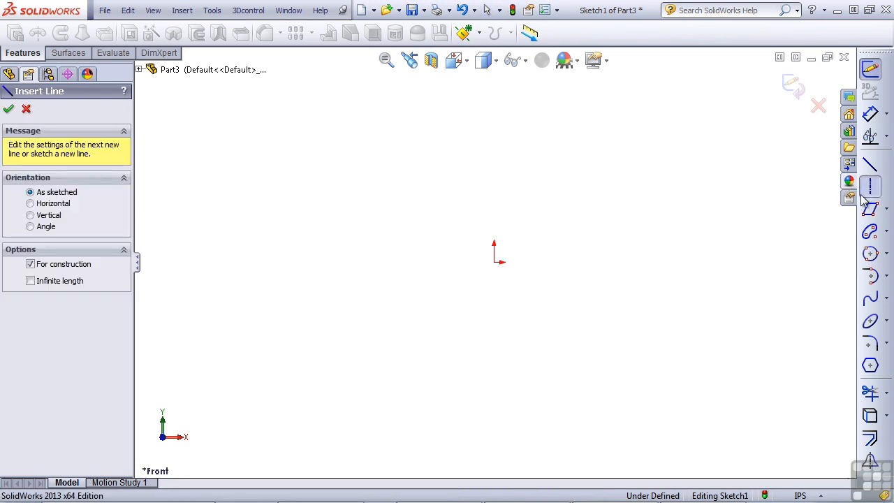
left_click(493, 263)
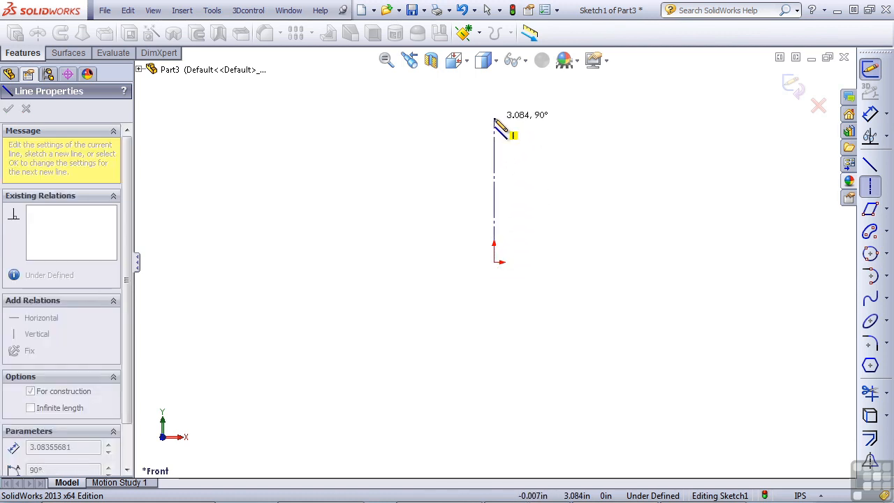
left_click(494, 119)
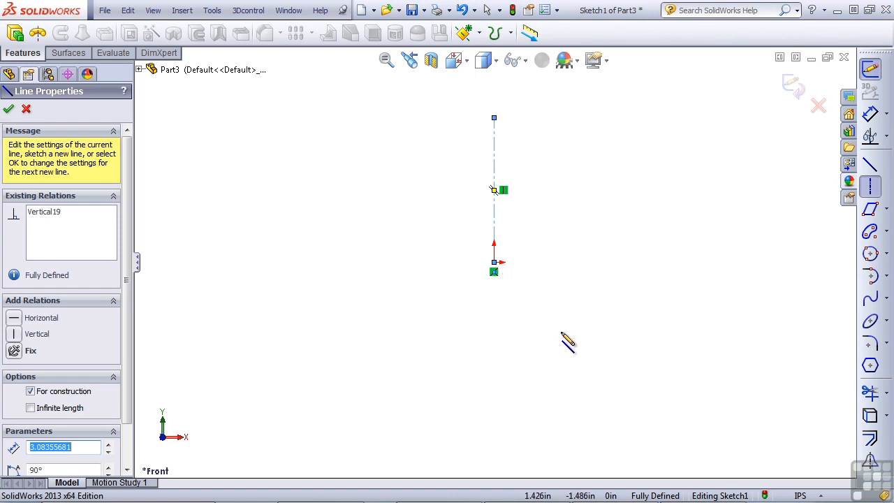
key("Escape")
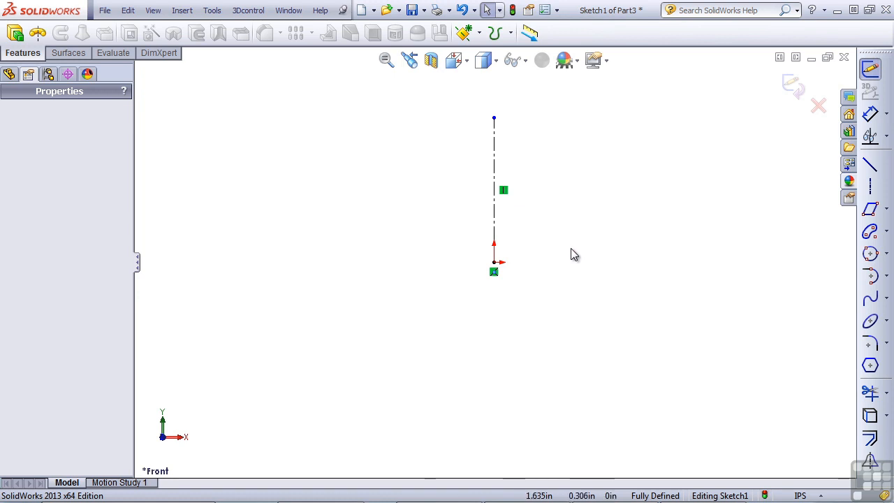
Step: Sketch a corner rectangle to the left of the centerline and mirror it about the centerline
left_click(871, 210)
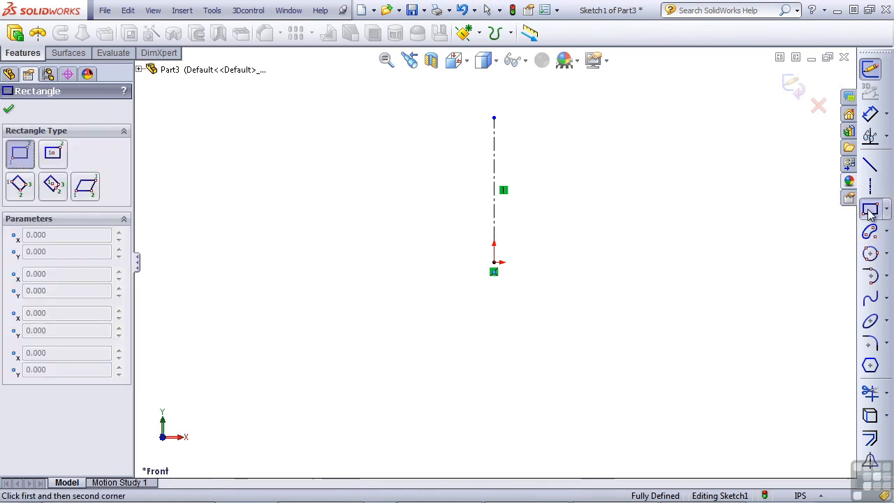
left_click(333, 174)
left_click(429, 219)
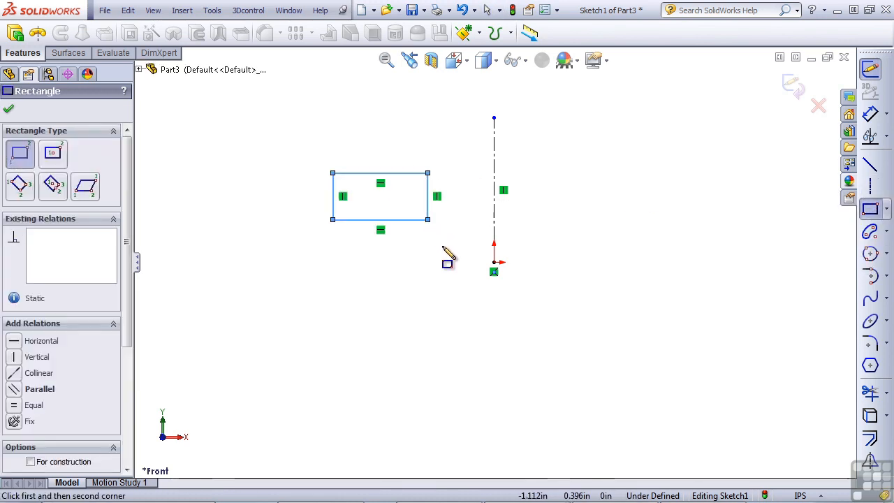
key("Escape")
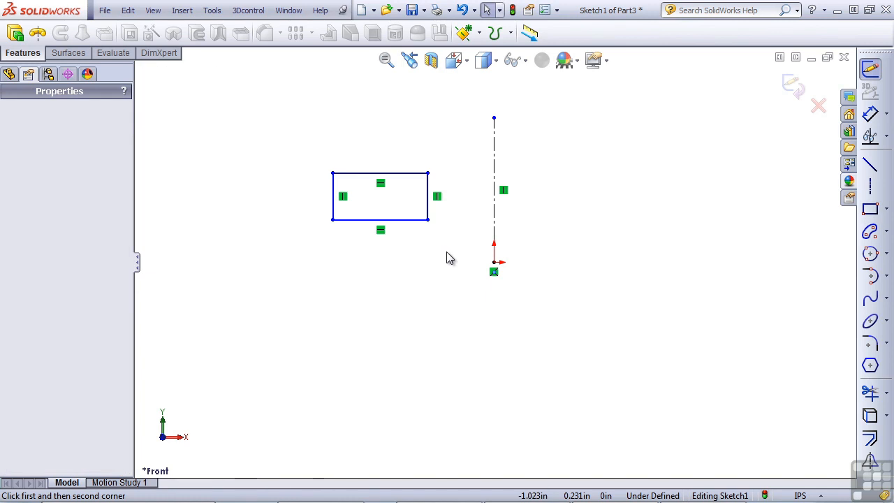
left_click_drag(259, 84, 525, 280)
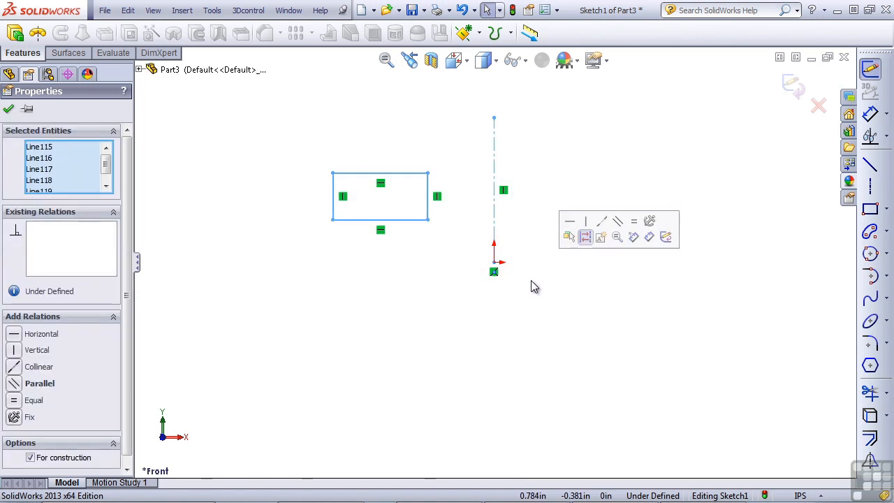
left_click(870, 461)
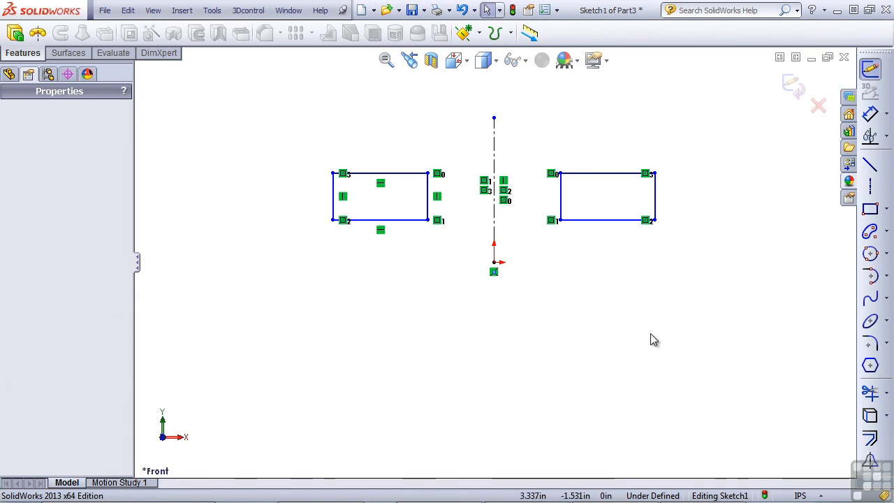
Step: Stretch the mirrored rectangle's outer edge outward to a width of about 2.58 in and raise the original rectangle's top edge
left_click_drag(657, 193, 682, 221)
left_click(616, 267)
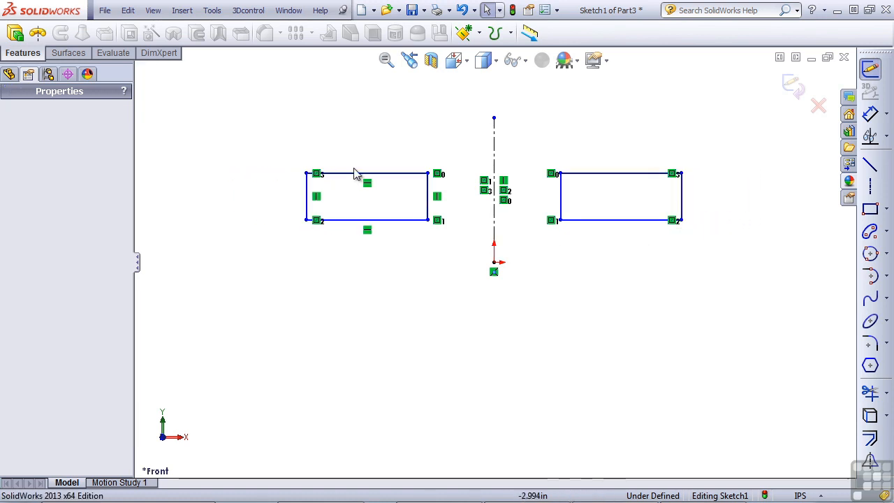
left_click_drag(353, 175, 349, 119)
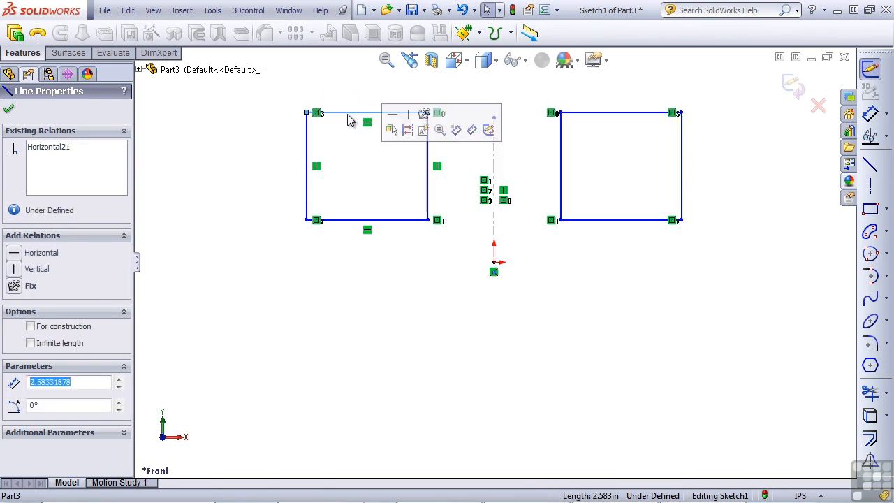
left_click(296, 269)
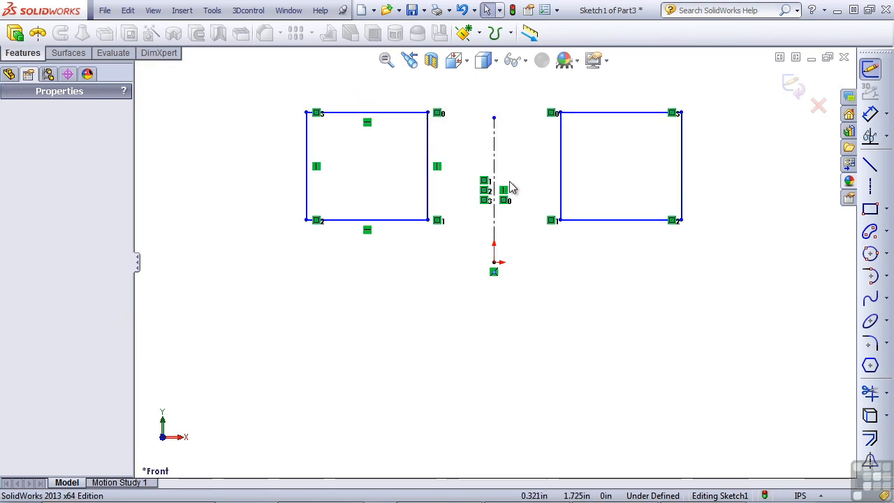
left_click(493, 272)
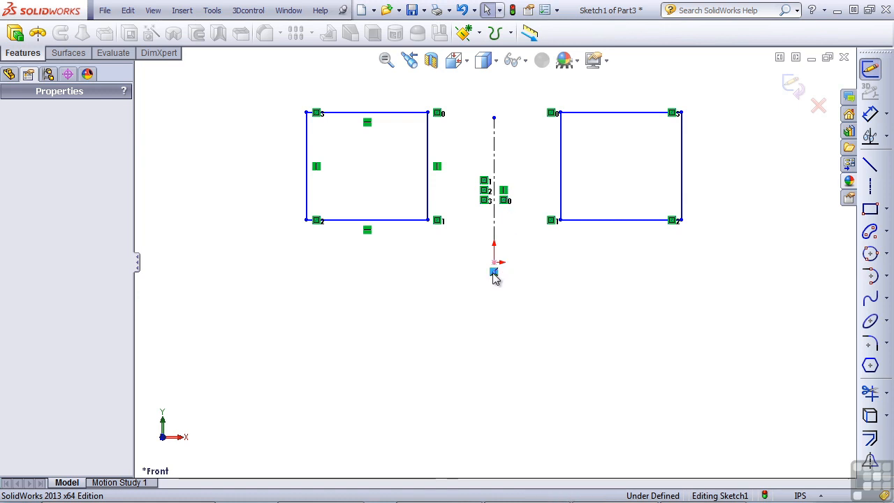
Step: Delete the coincident relation between the centerline's lower end and the origin, and shift the centerline slightly to the left
key("Delete")
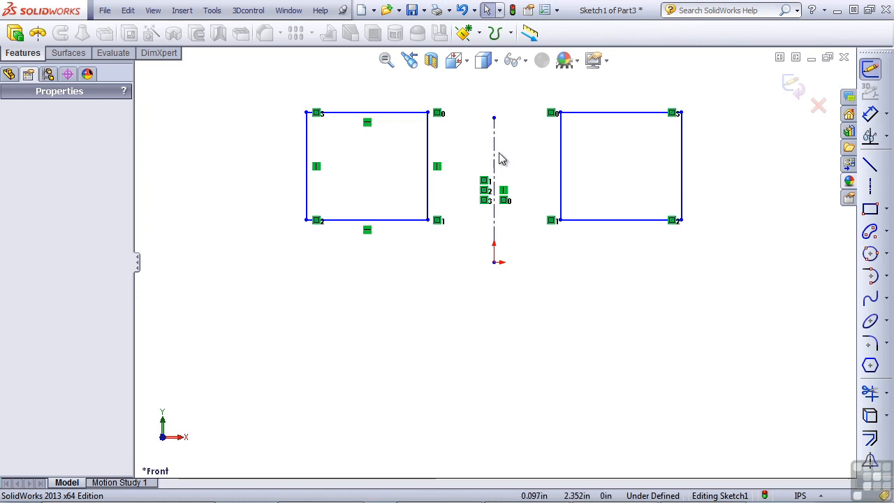
left_click_drag(495, 160, 487, 181)
left_click(515, 256)
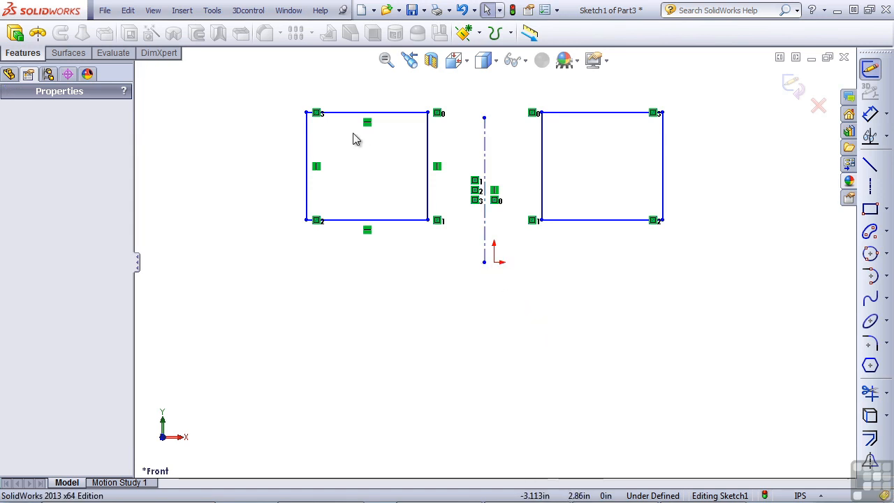
Step: Delete everything in the sketch and draw a wavy four-point spline about 11.38 in long below the origin
left_click_drag(270, 92, 704, 278)
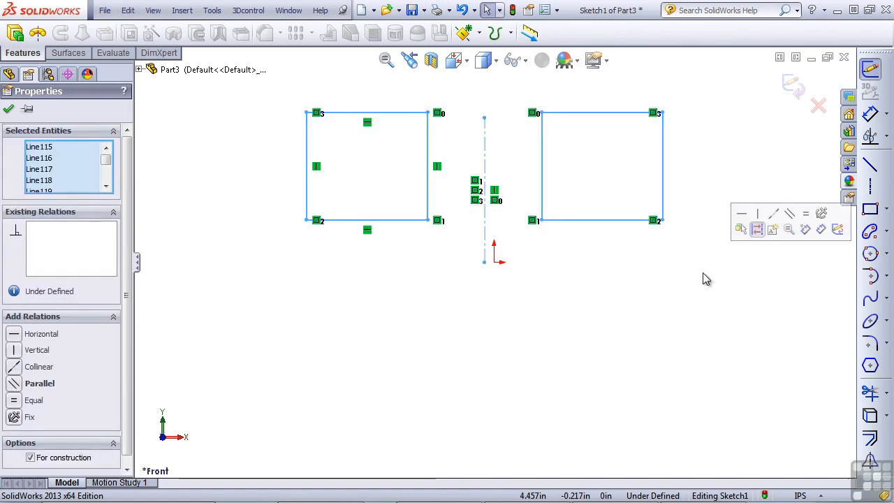
key("Delete")
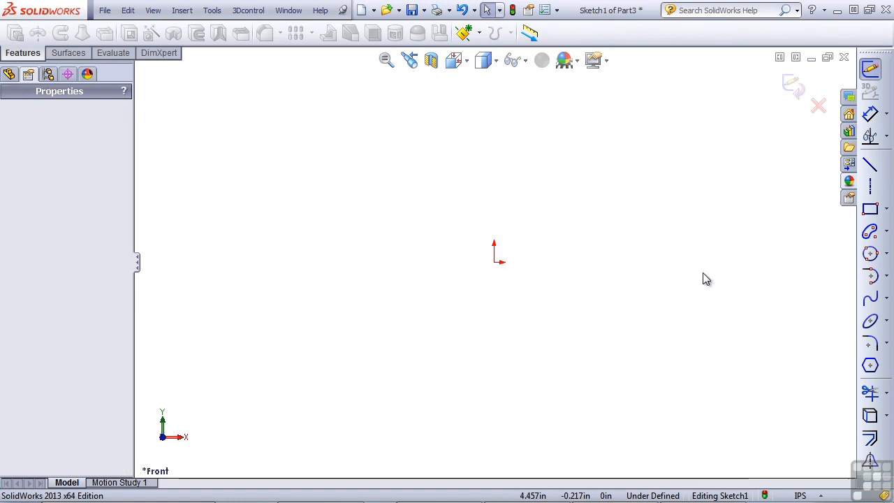
left_click(871, 301)
left_click(293, 332)
left_click(437, 298)
left_click(616, 370)
double_click(765, 286)
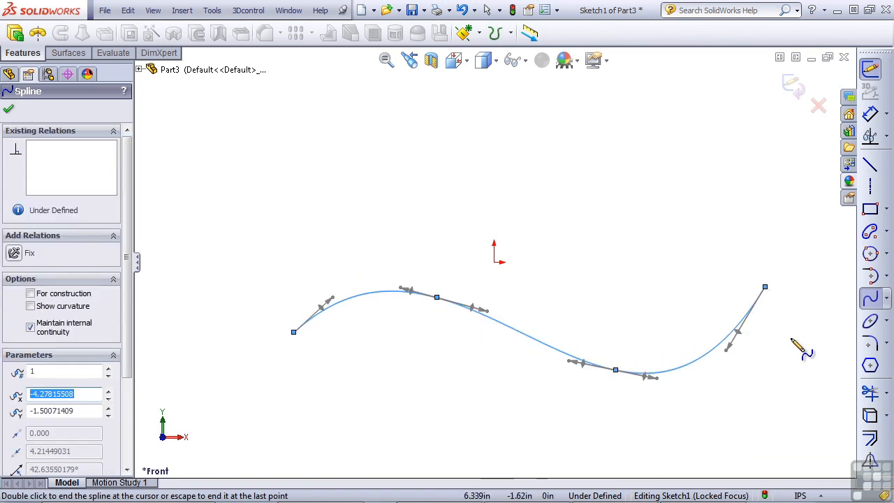
key("Escape")
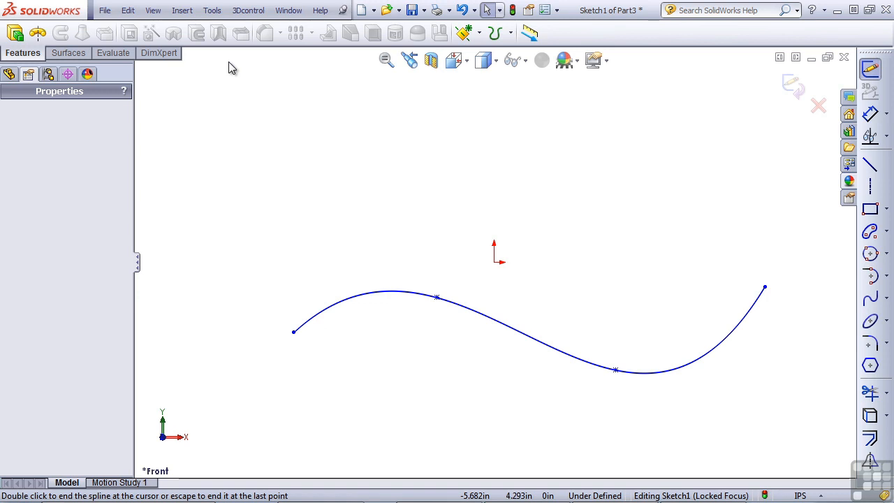
Step: Start a sketch text that follows the spline and enter "Text I Want on a Curve"
left_click(213, 11)
mouse_move(264, 231)
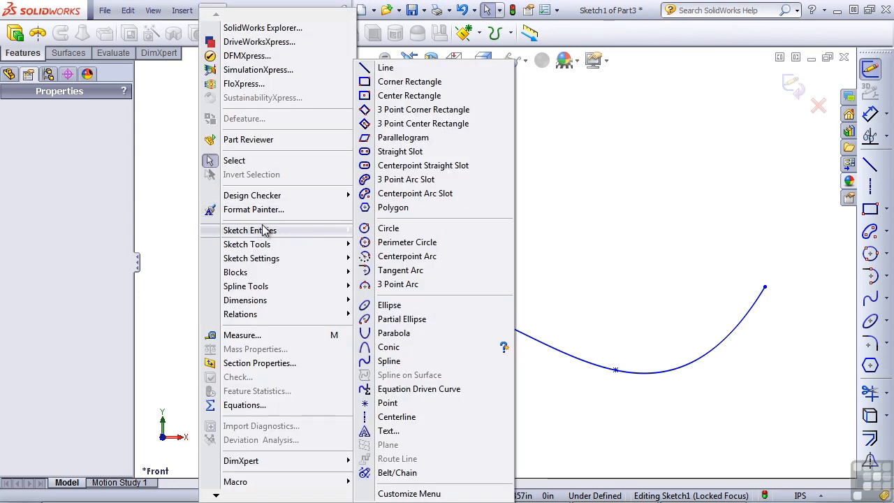
left_click(388, 432)
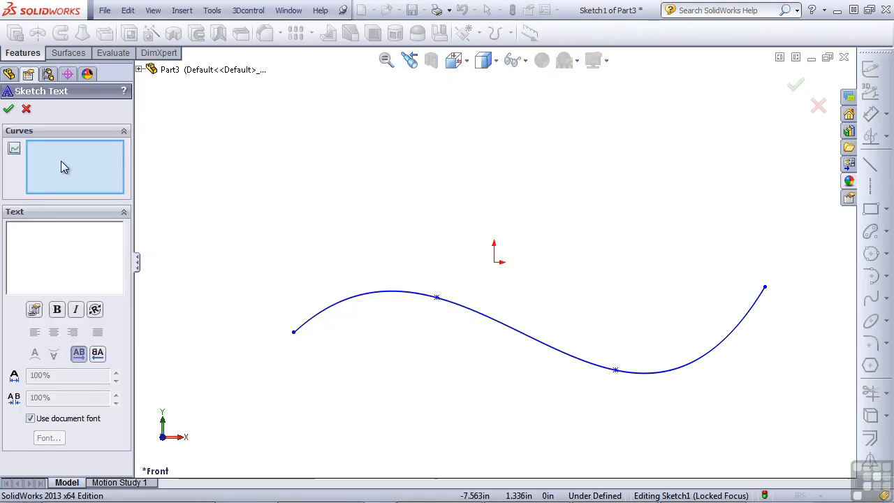
left_click(396, 292)
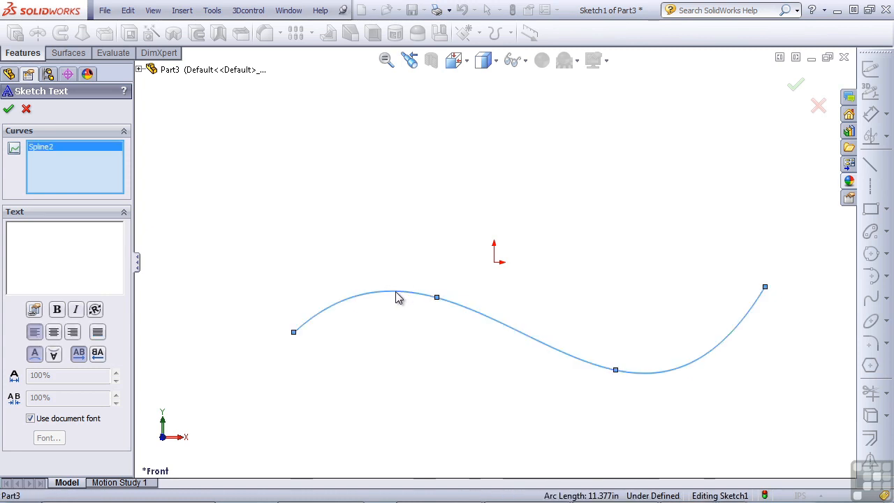
left_click(37, 243)
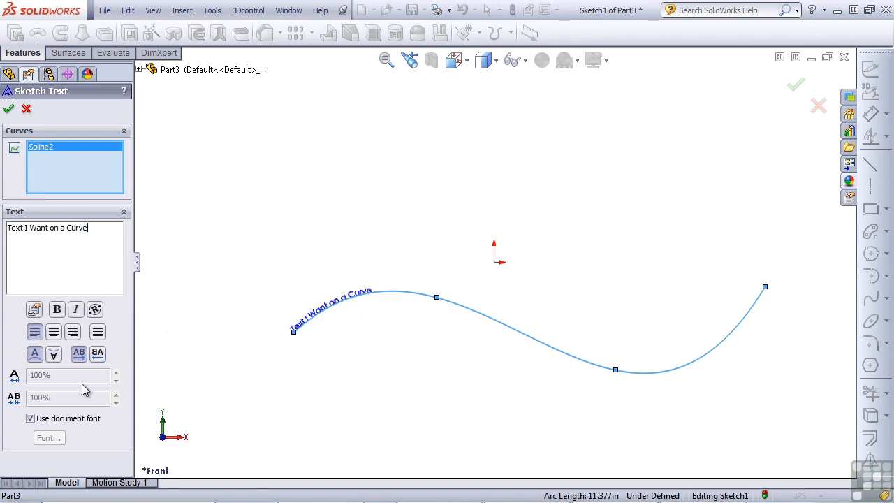
Step: Stop using the document font for the sketch text and set the font height to 0.5 in
left_click(30, 419)
left_click(49, 437)
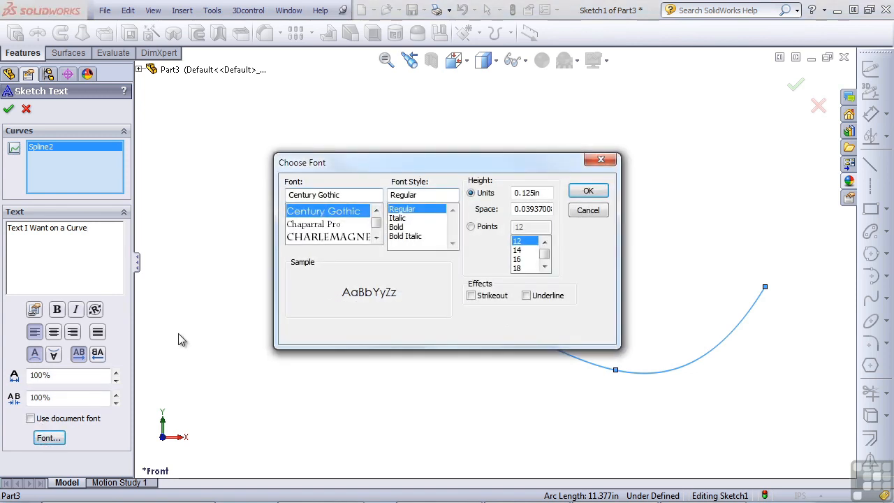
left_click_drag(543, 193, 505, 199)
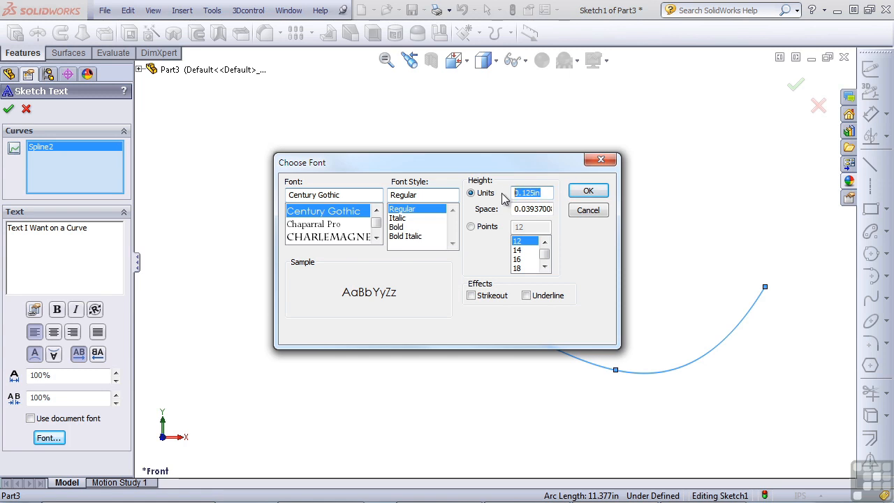
type(".5")
key("Return")
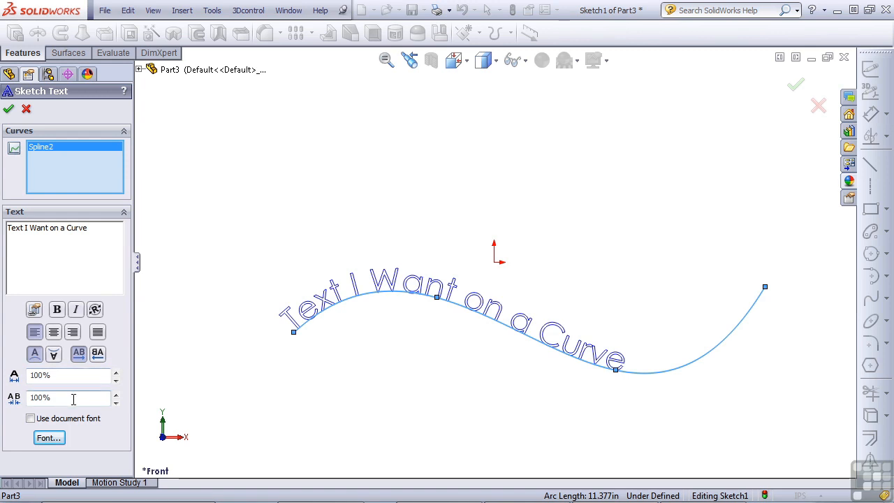
Step: Set the text's character spacing and width factor to 120% each, and flip the text vertically and horizontally
left_click(117, 395)
left_click(117, 395)
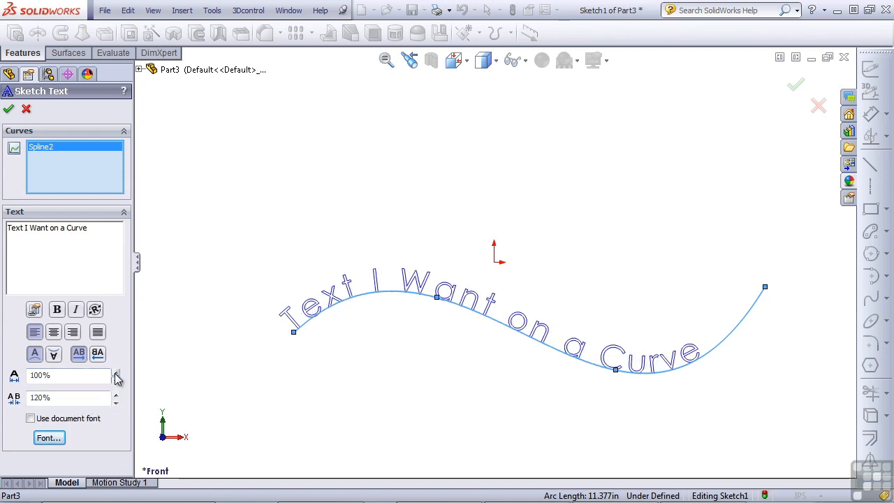
left_click(116, 374)
left_click(117, 374)
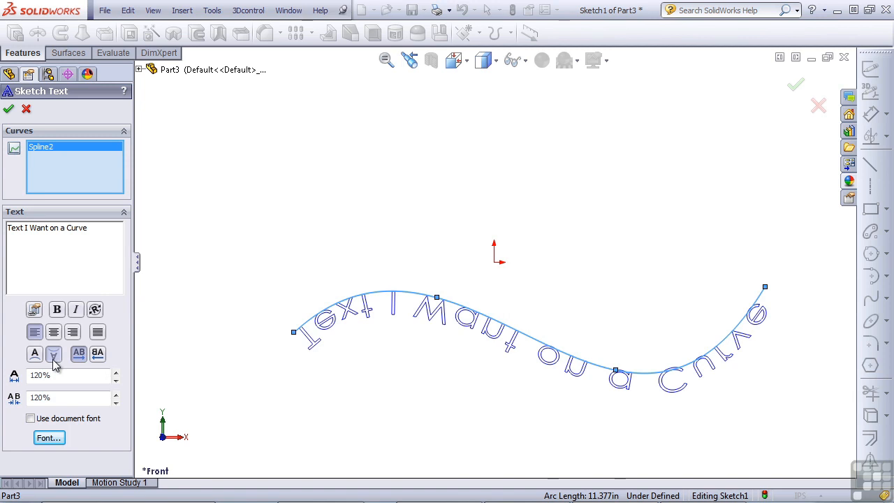
left_click(99, 356)
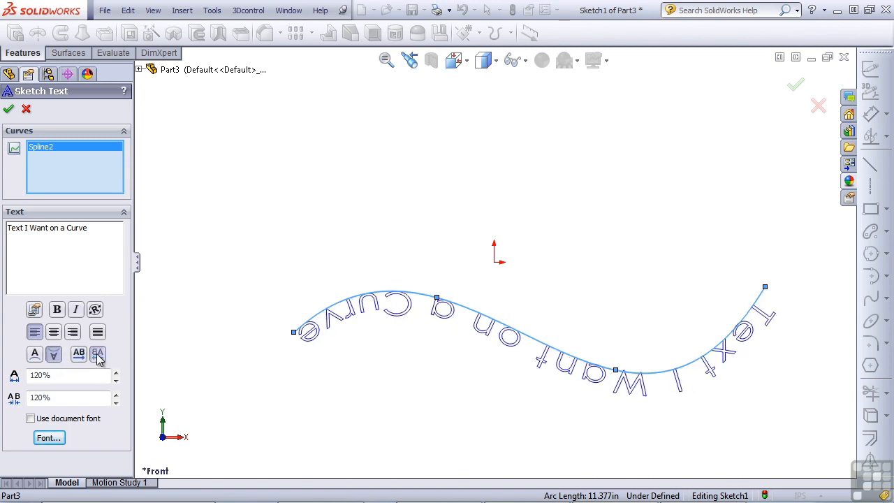
Step: Rotate the characters of the whole text by 30 degrees
left_click_drag(87, 228, 8, 229)
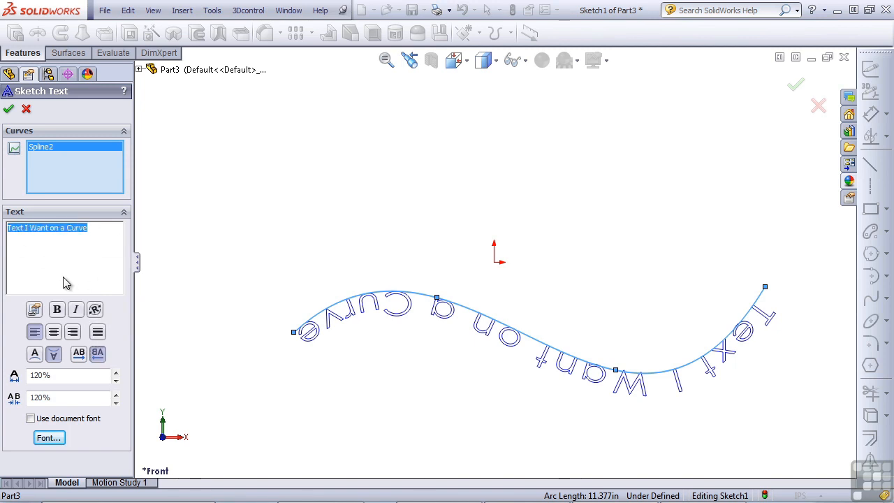
left_click(94, 308)
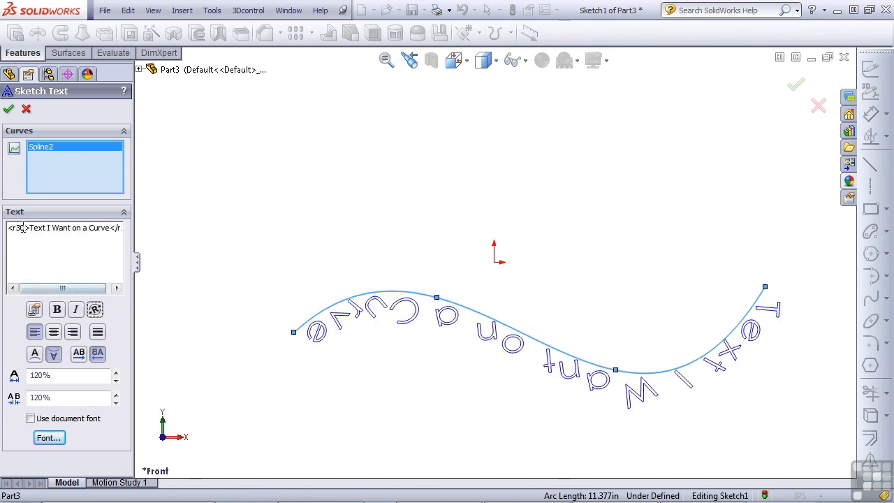
left_click_drag(16, 229, 23, 230)
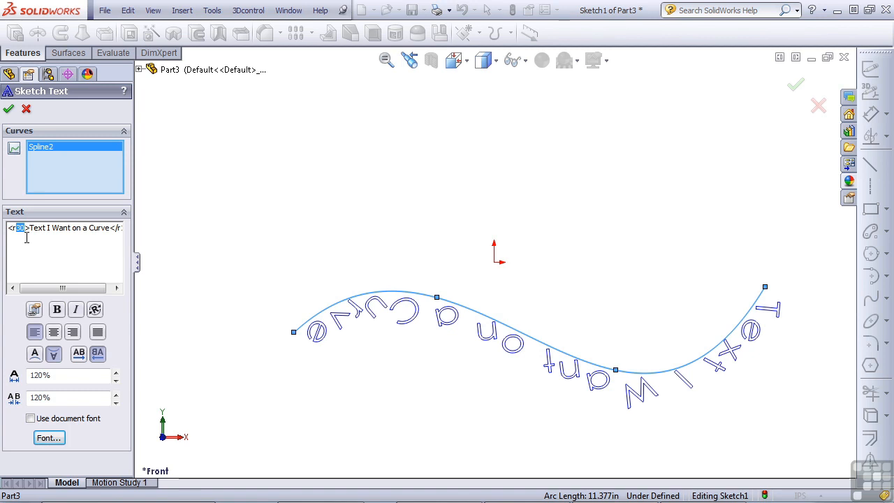
left_click(70, 231)
Step: Make the words "Want on" bold and apply the sketch text
left_click_drag(85, 231, 53, 231)
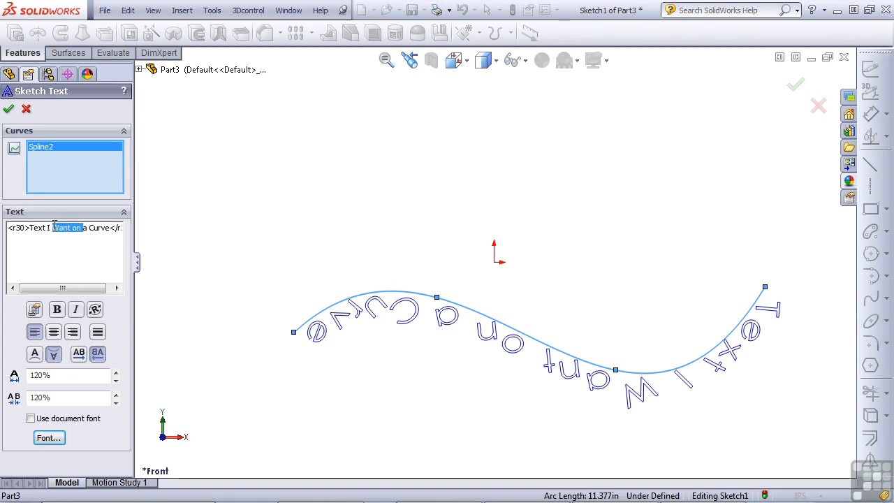
left_click(58, 313)
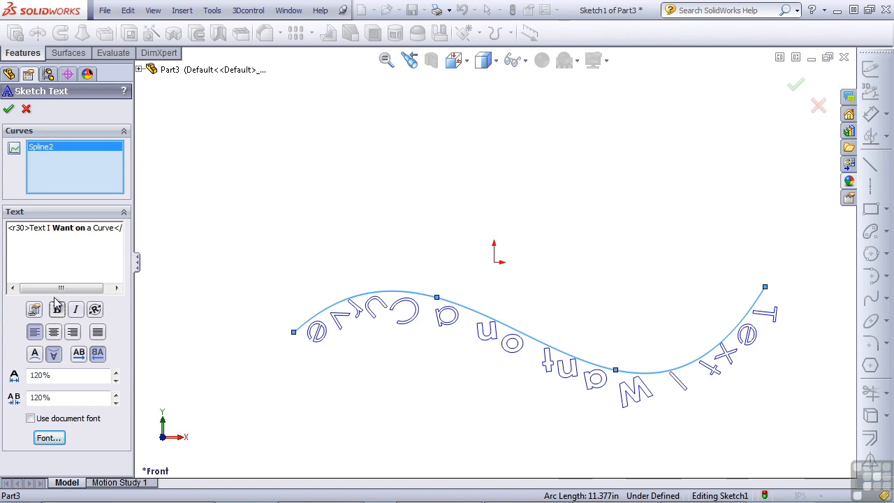
left_click(9, 109)
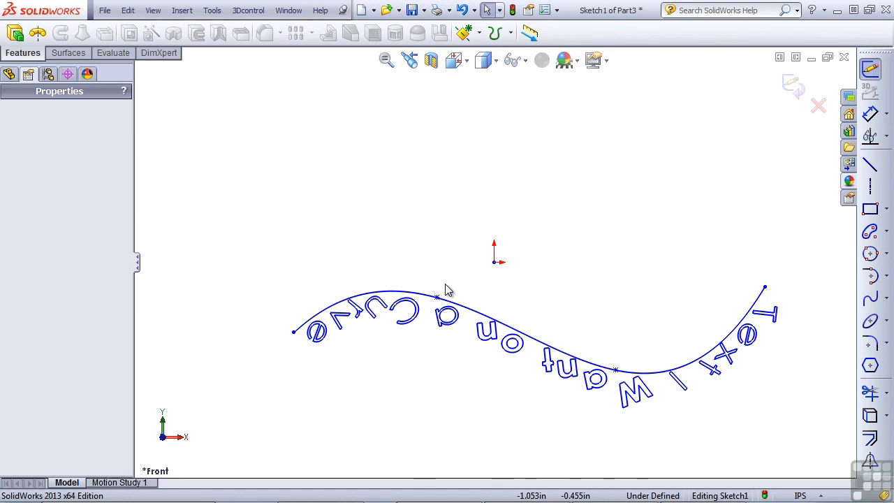
Step: Convert the spline under the text to construction geometry
left_click(421, 296)
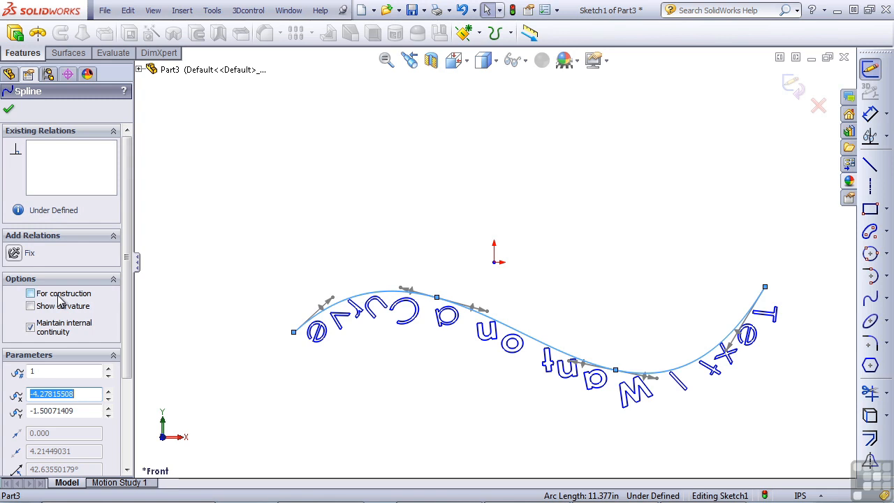
left_click(347, 235)
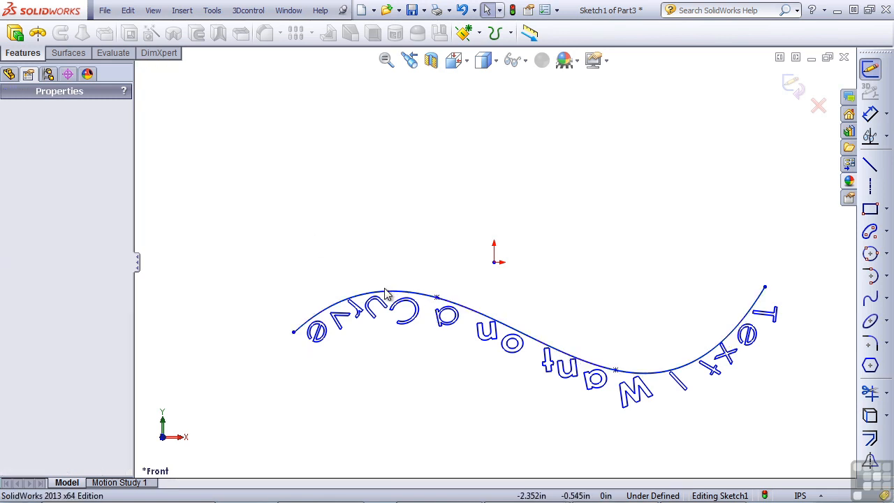
left_click(386, 294)
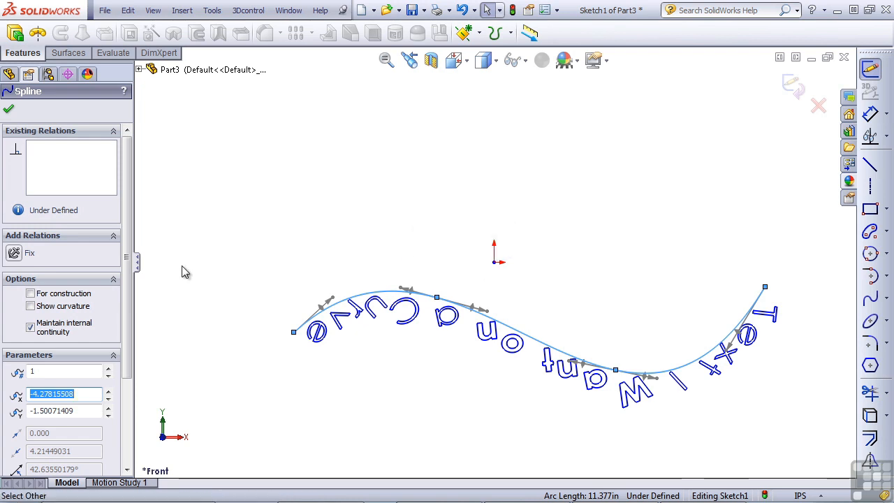
left_click(70, 298)
left_click(304, 227)
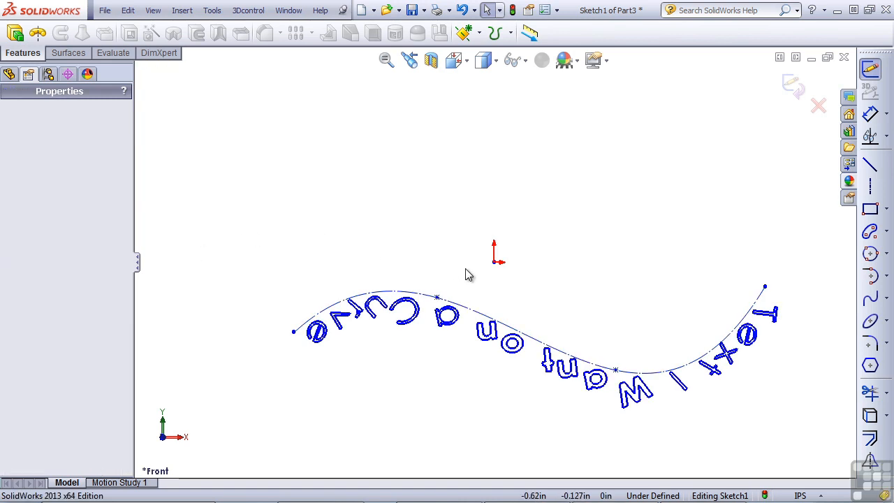
Step: Extrude the sketch text as a boss from the sketch plane with a blind depth of 0.1 in
left_click(15, 33)
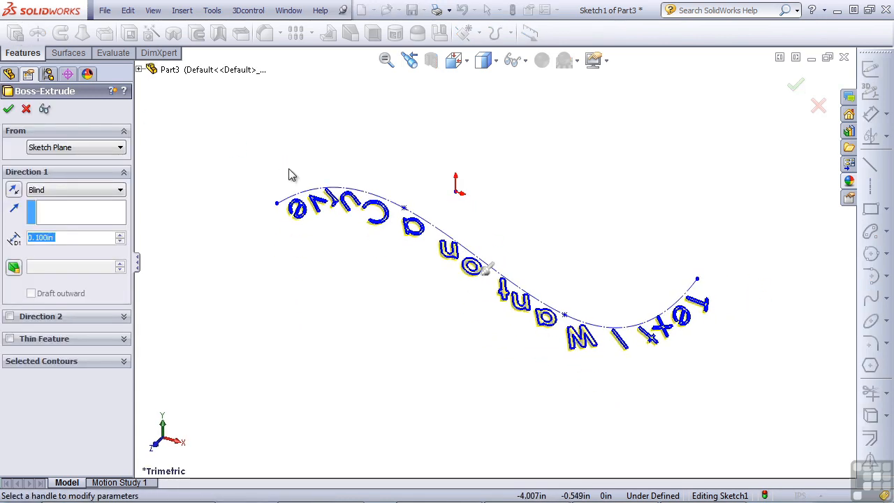
left_click(8, 110)
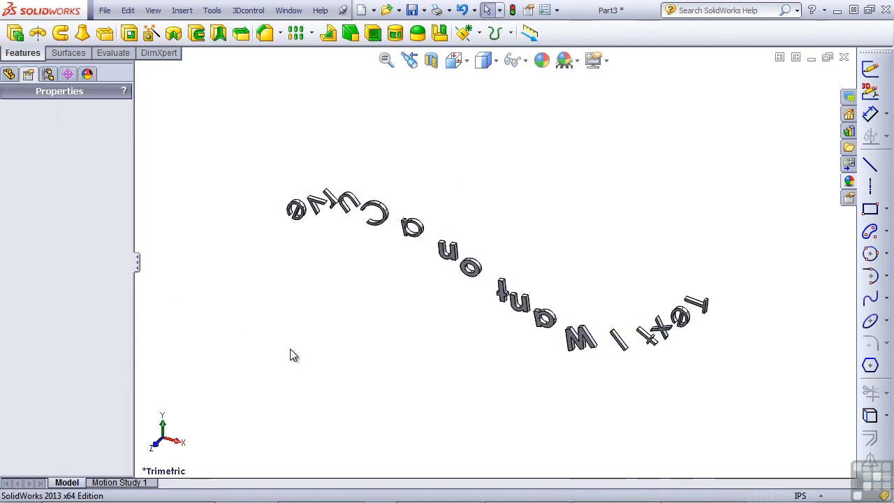